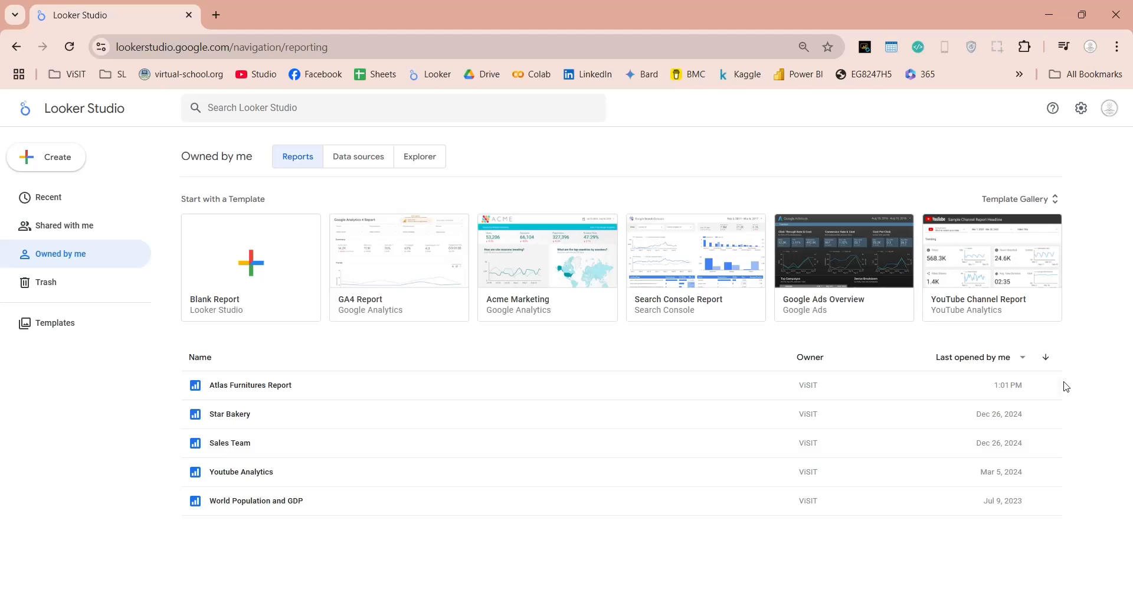
Step: Review who has access to the Atlas Furnitures Report in its Share dialog, then open the report
left_click(368, 392)
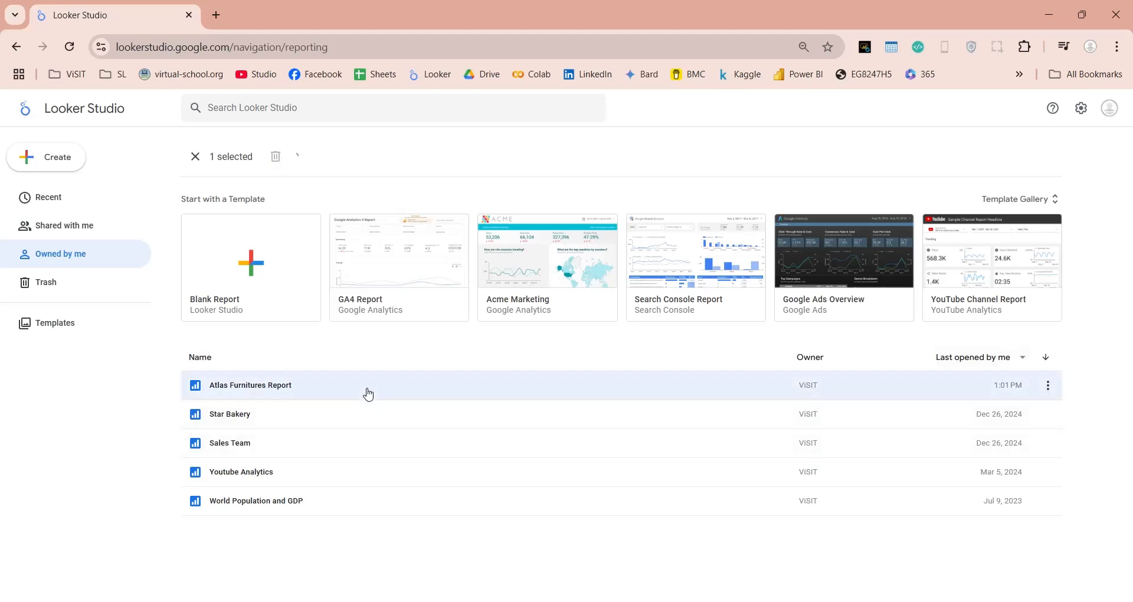
left_click(1048, 386)
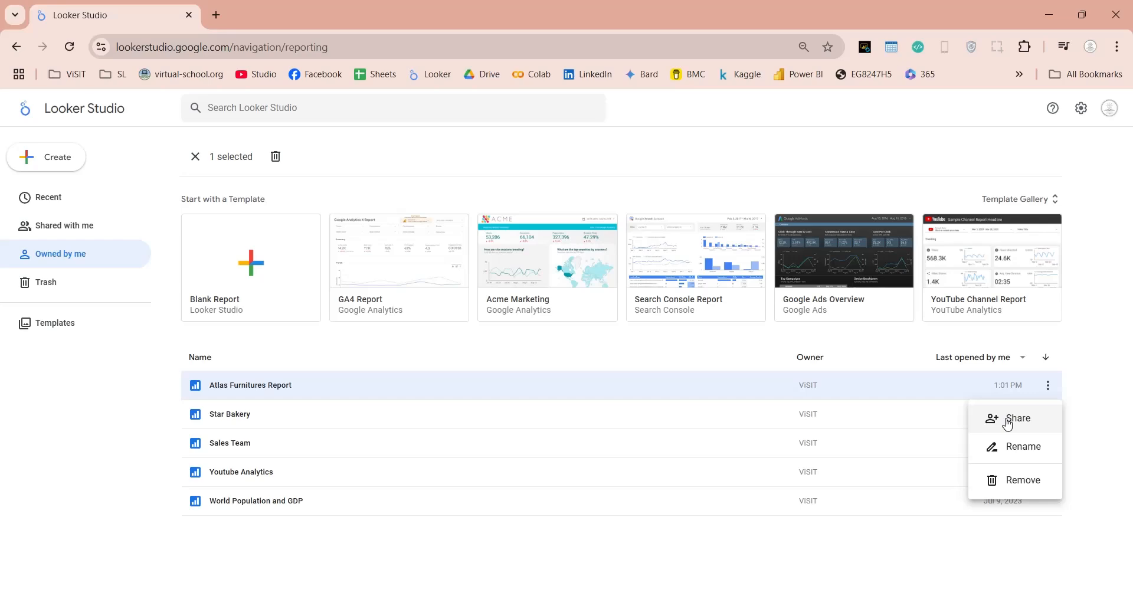
left_click(1008, 421)
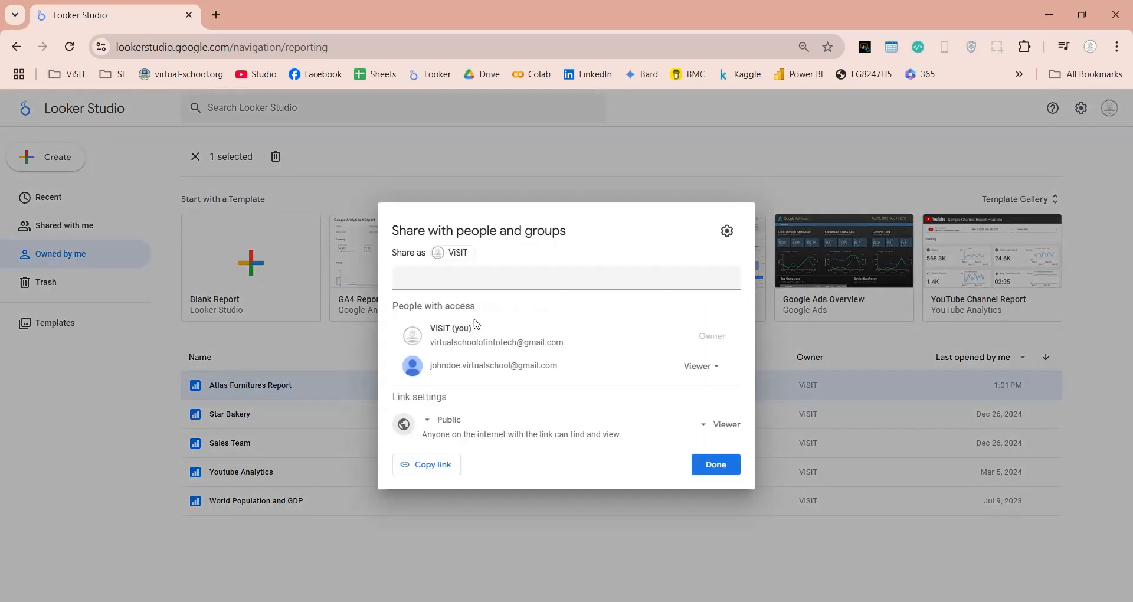
left_click_drag(392, 230, 567, 236)
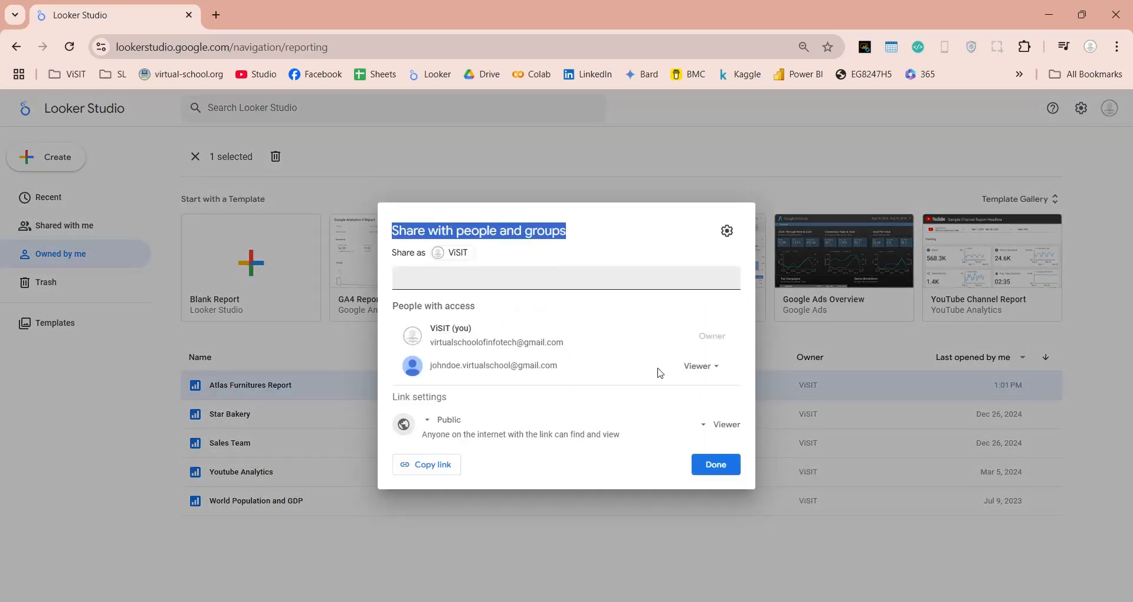
left_click(711, 464)
left_click(258, 386)
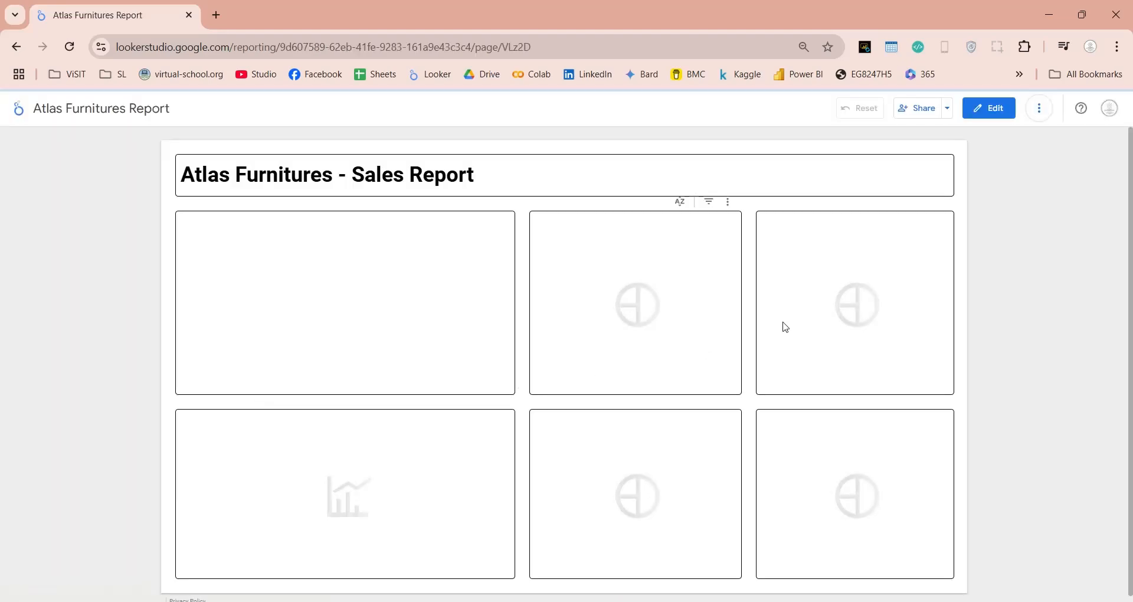
Step: Glance at the Share dialog, then switch the Atlas Furnitures Report into edit mode
left_click(911, 115)
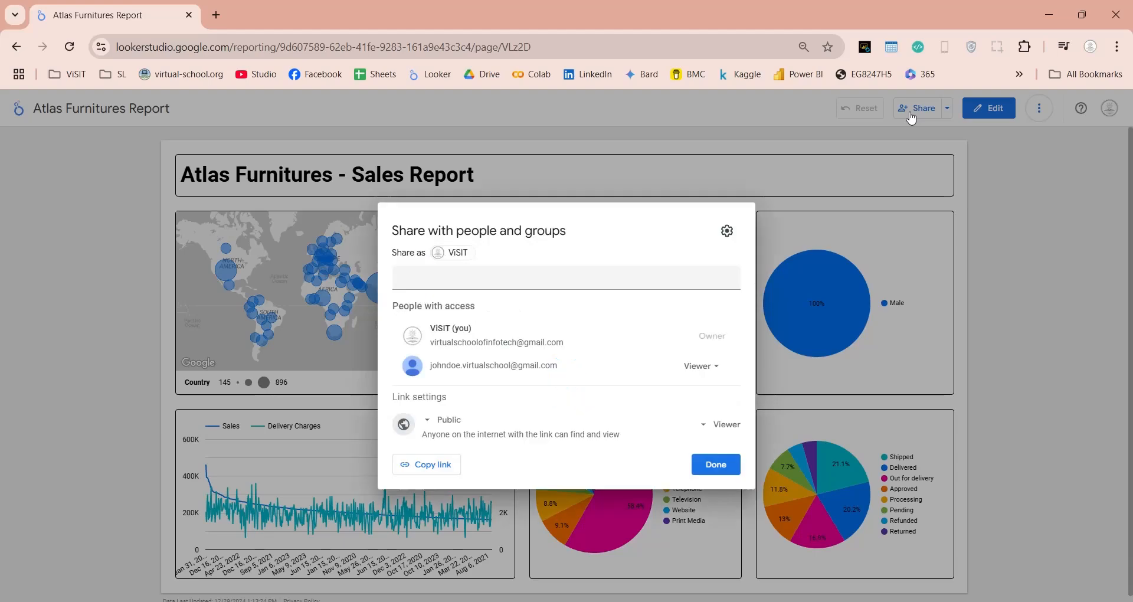
key("Escape")
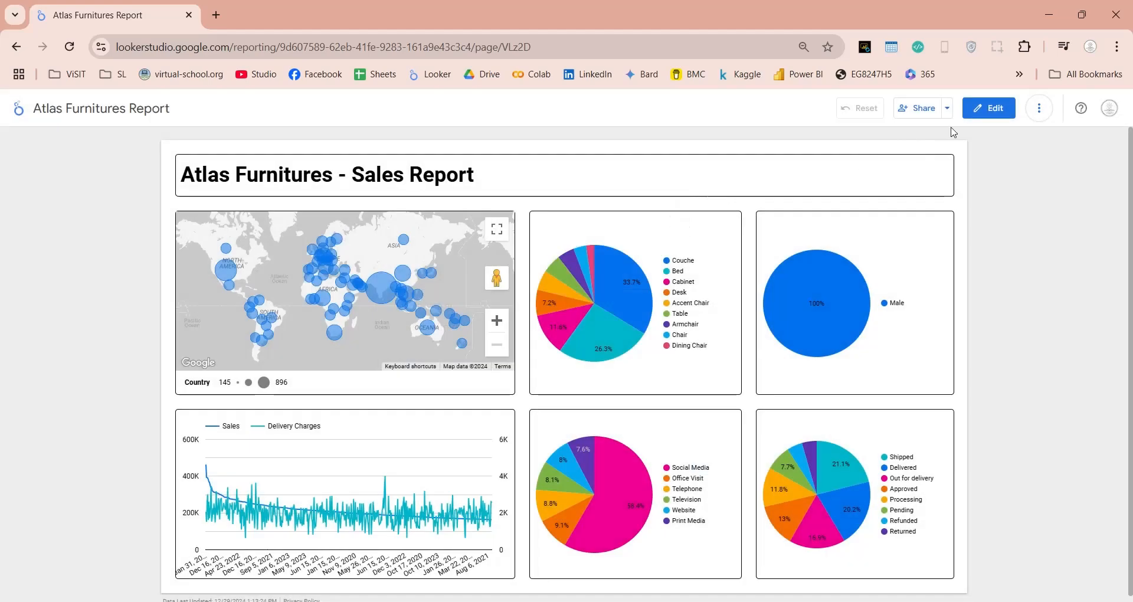
left_click(995, 111)
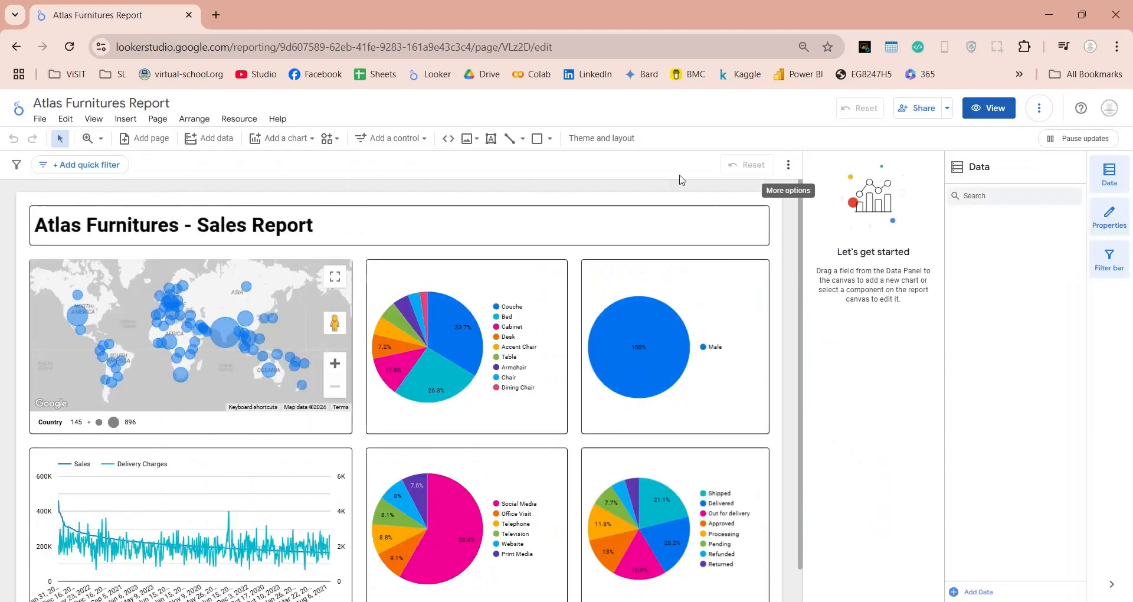
Step: Open the report access settings through File > Share
left_click(47, 122)
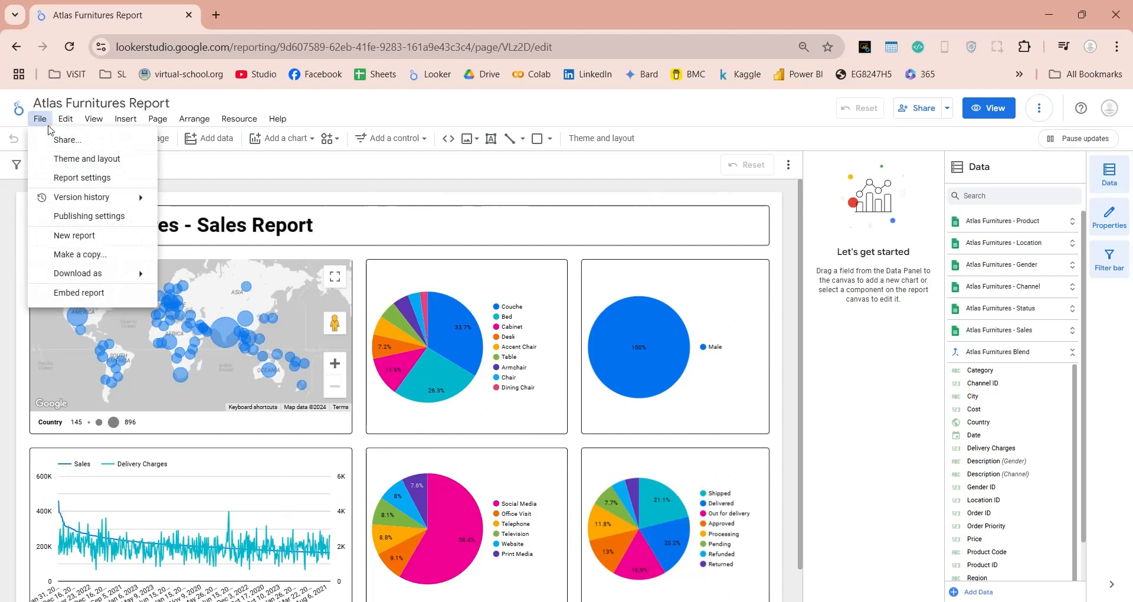
left_click(55, 141)
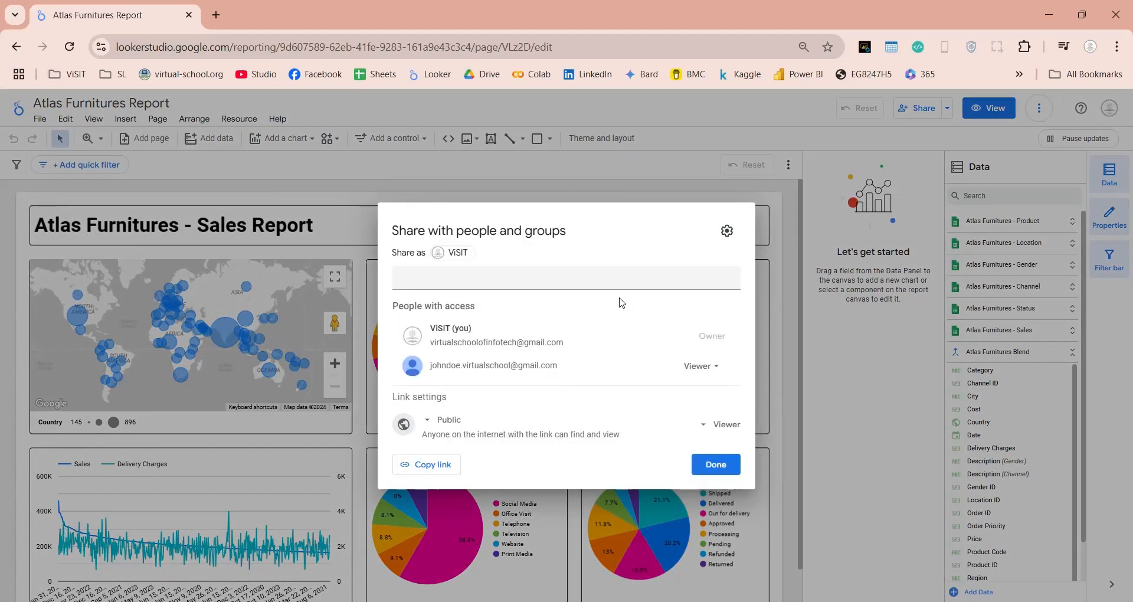
left_click(726, 231)
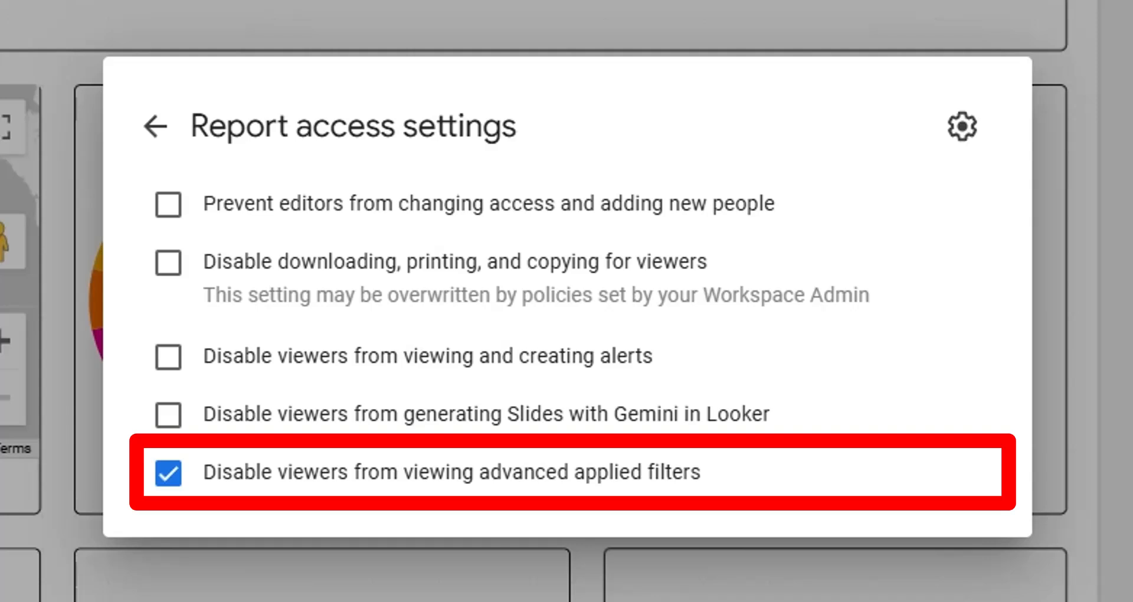
Step: Return from the report access settings to the people and groups sharing view
left_click(166, 125)
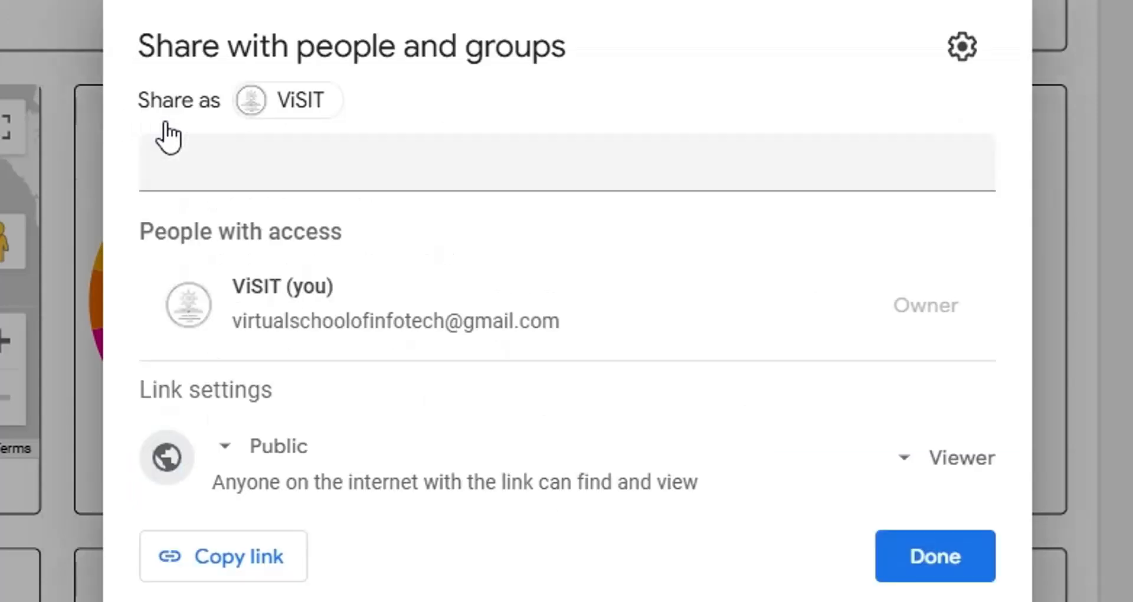
Step: Share the report with the colleague's e-mail address as Viewer, keeping Notify people on
left_click(214, 167)
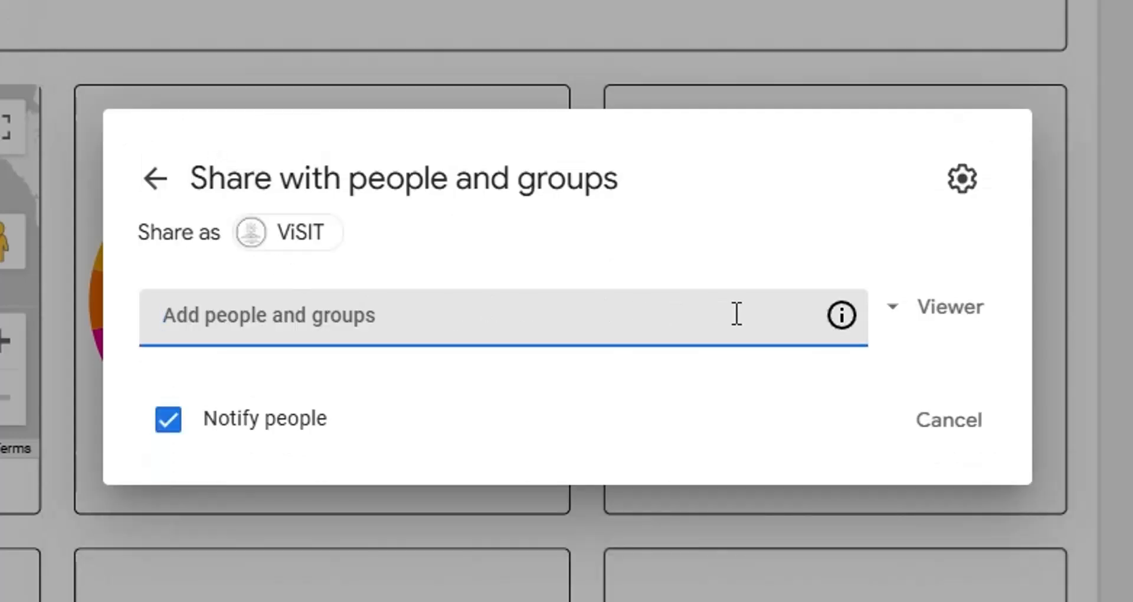
left_click(887, 313)
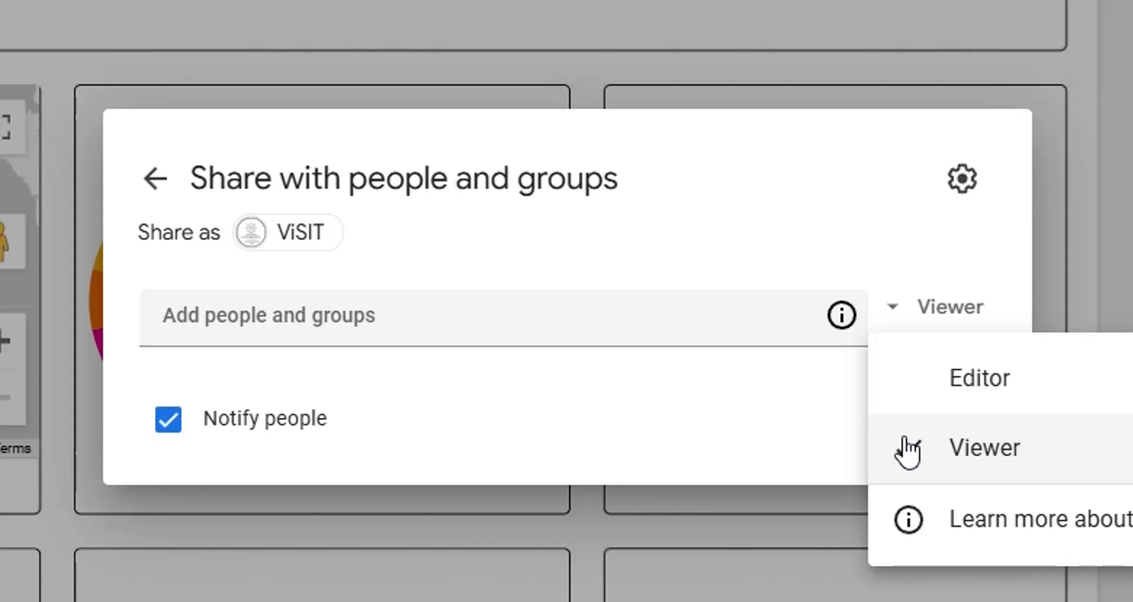
left_click(888, 307)
left_click(614, 308)
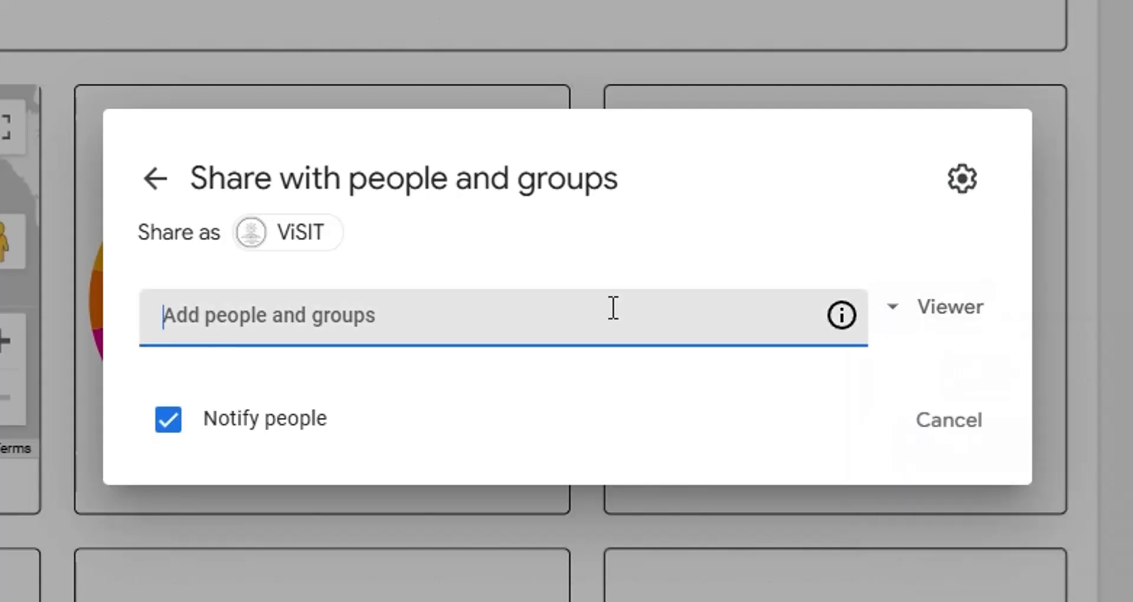
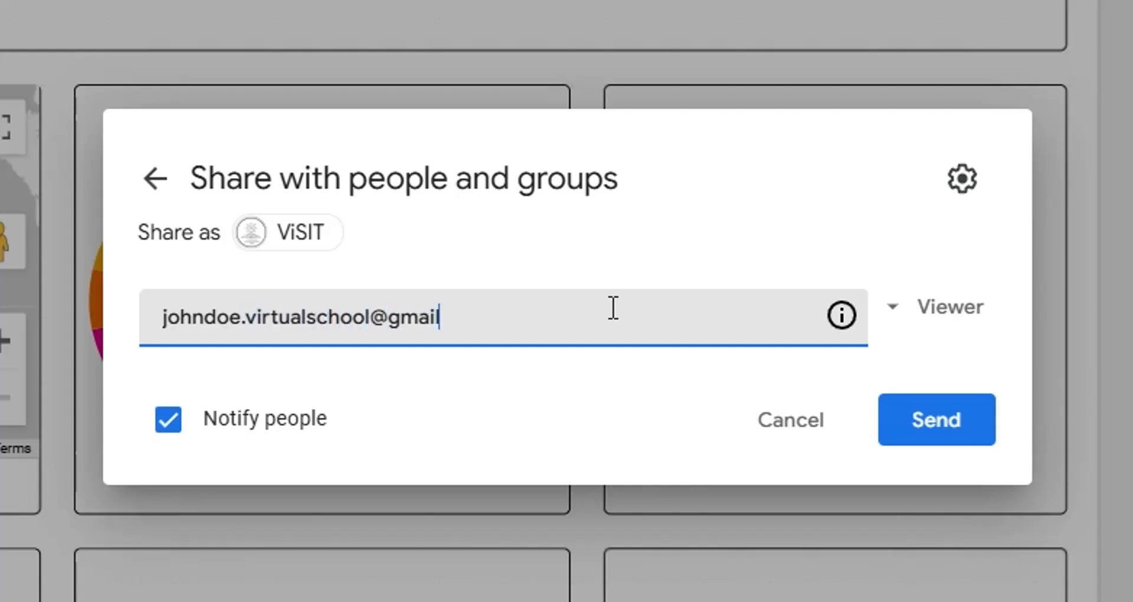
left_click(167, 422)
left_click(167, 422)
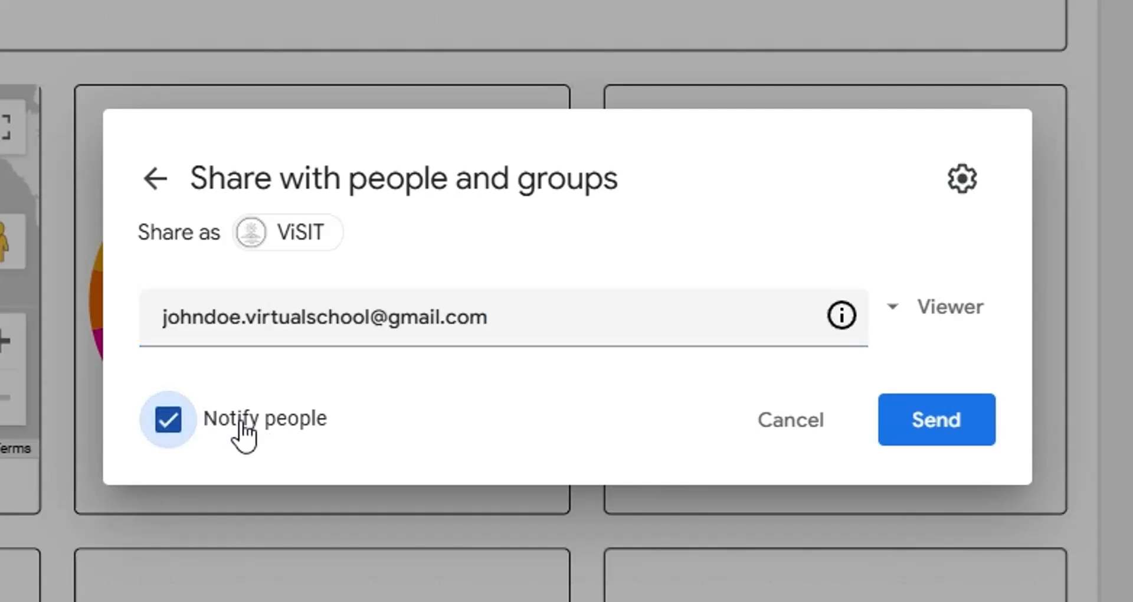
left_click(946, 424)
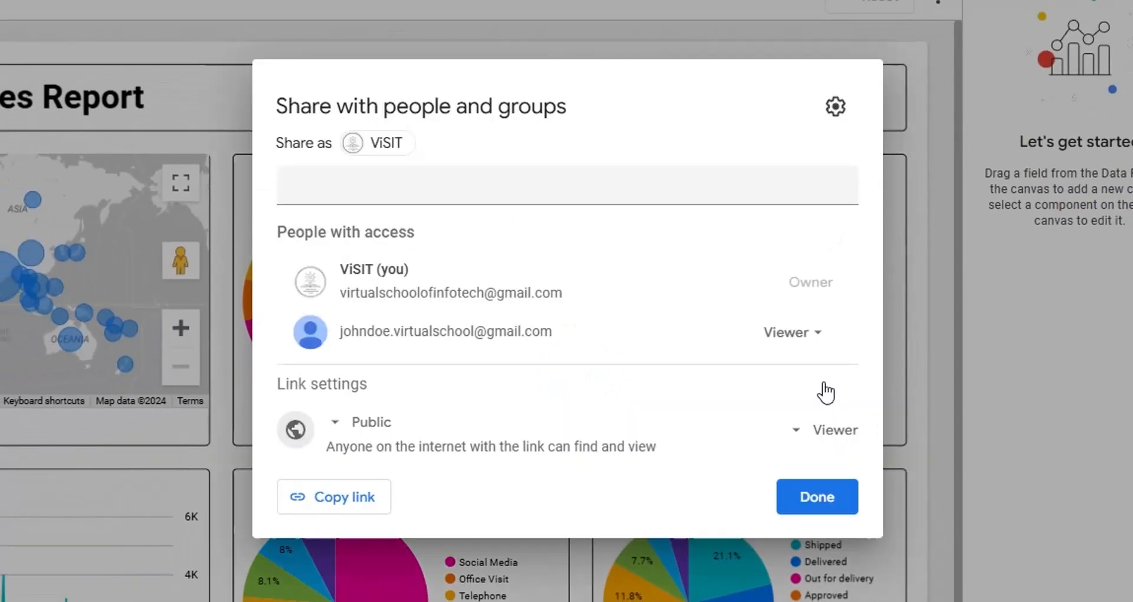
left_click_drag(337, 332, 556, 335)
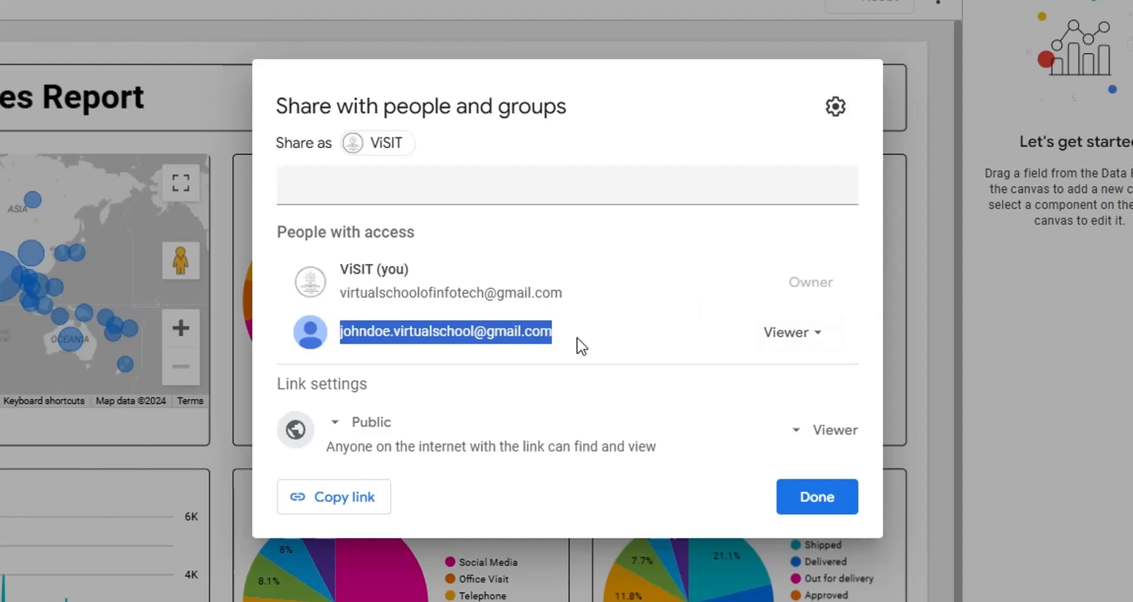
left_click(788, 333)
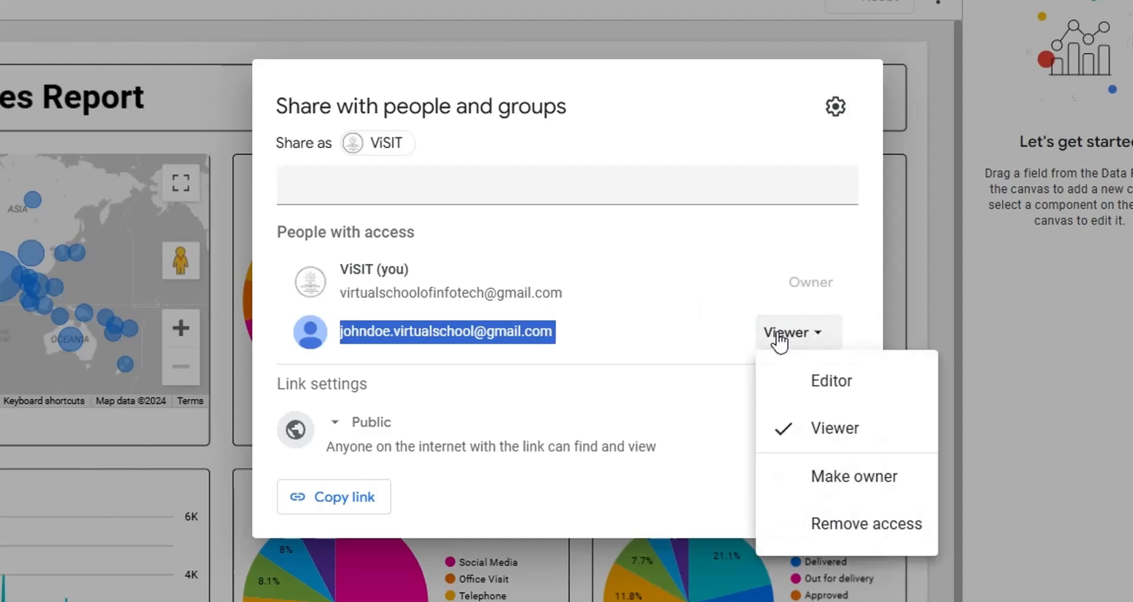
left_click(790, 372)
left_click(791, 332)
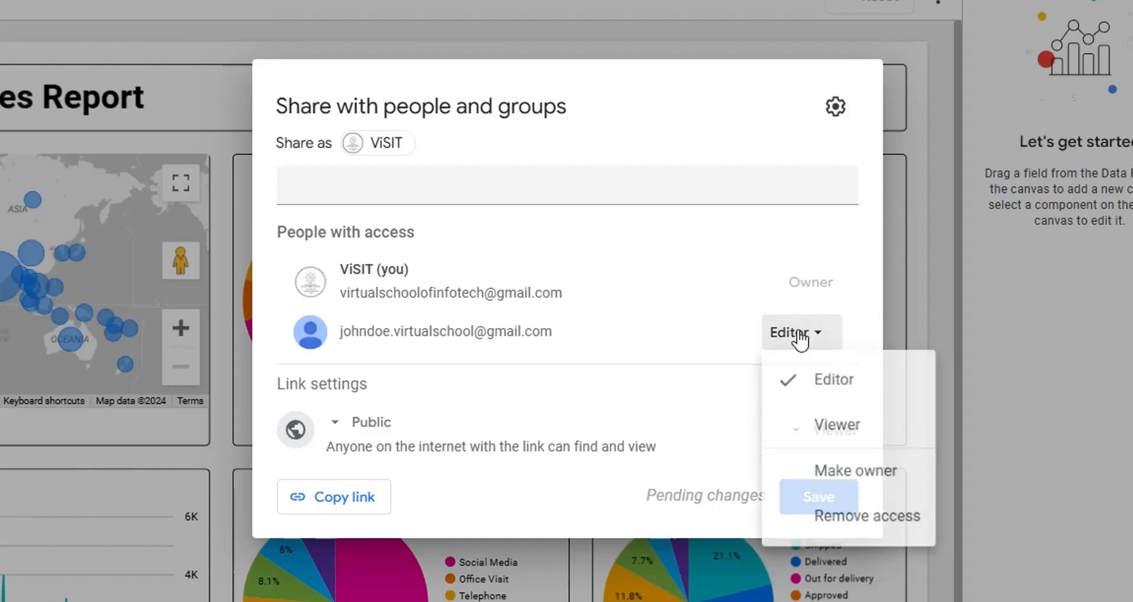
left_click(791, 426)
left_click(789, 333)
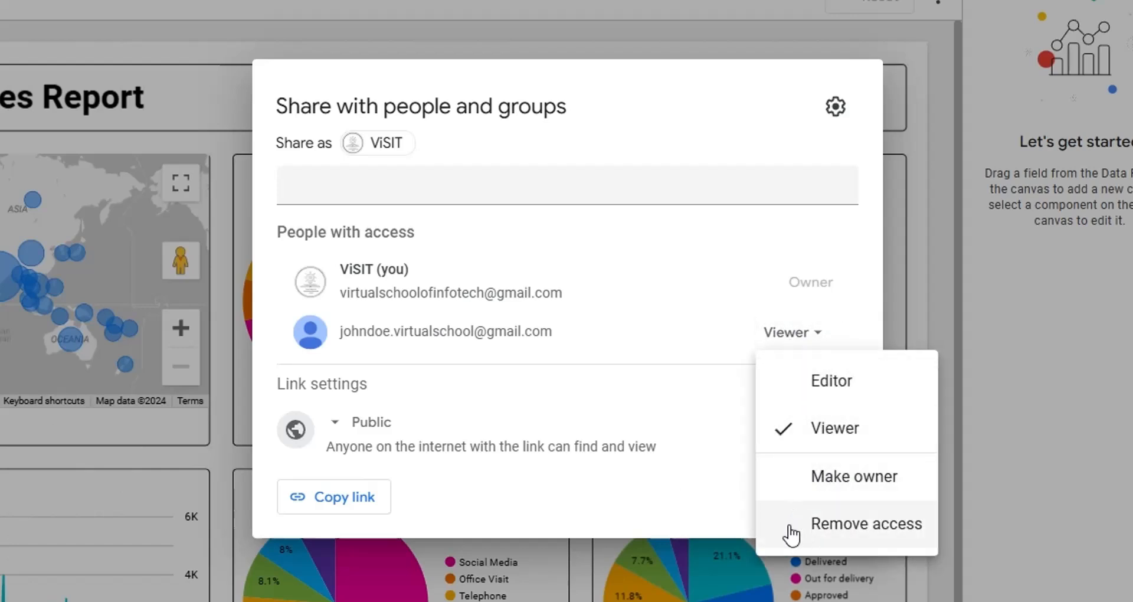
left_click(677, 325)
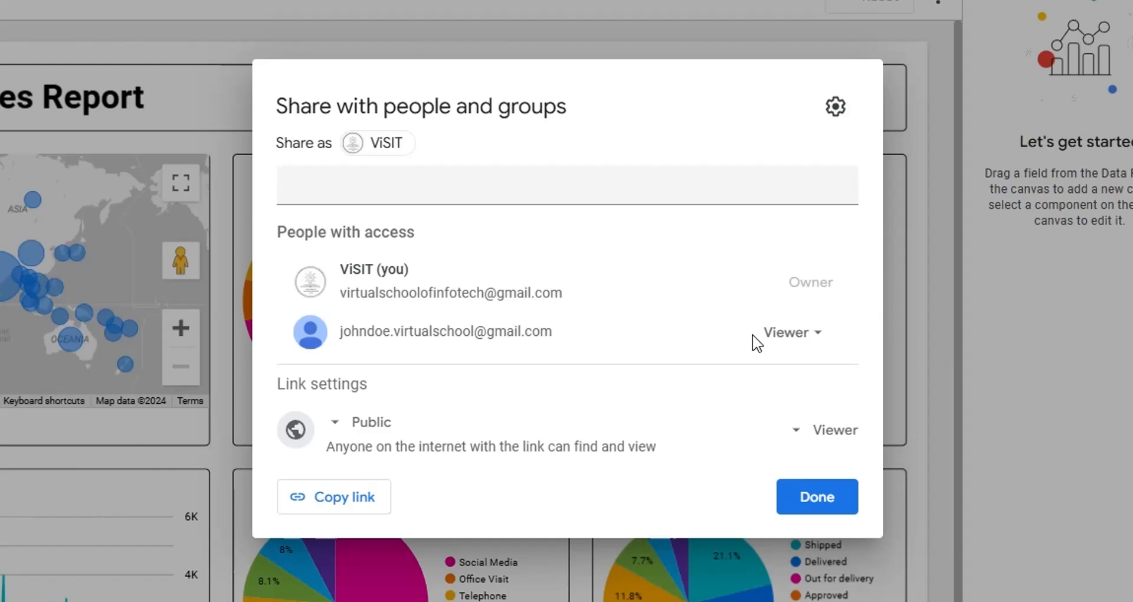
Step: Set general link access to Public with the Viewer role and copy the report link
left_click(369, 421)
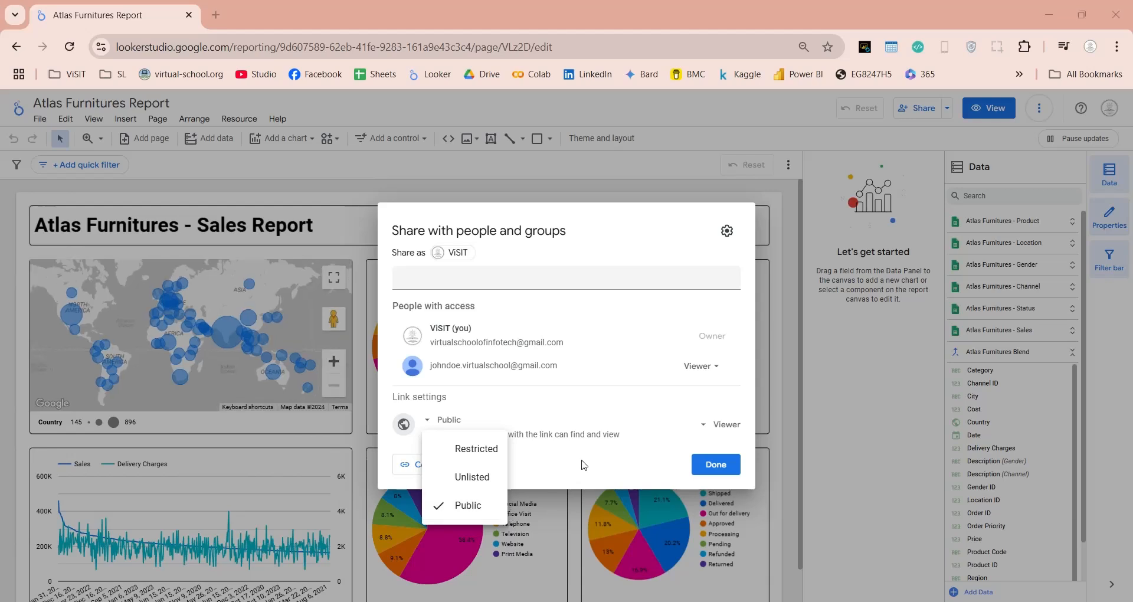
left_click(720, 425)
left_click(720, 424)
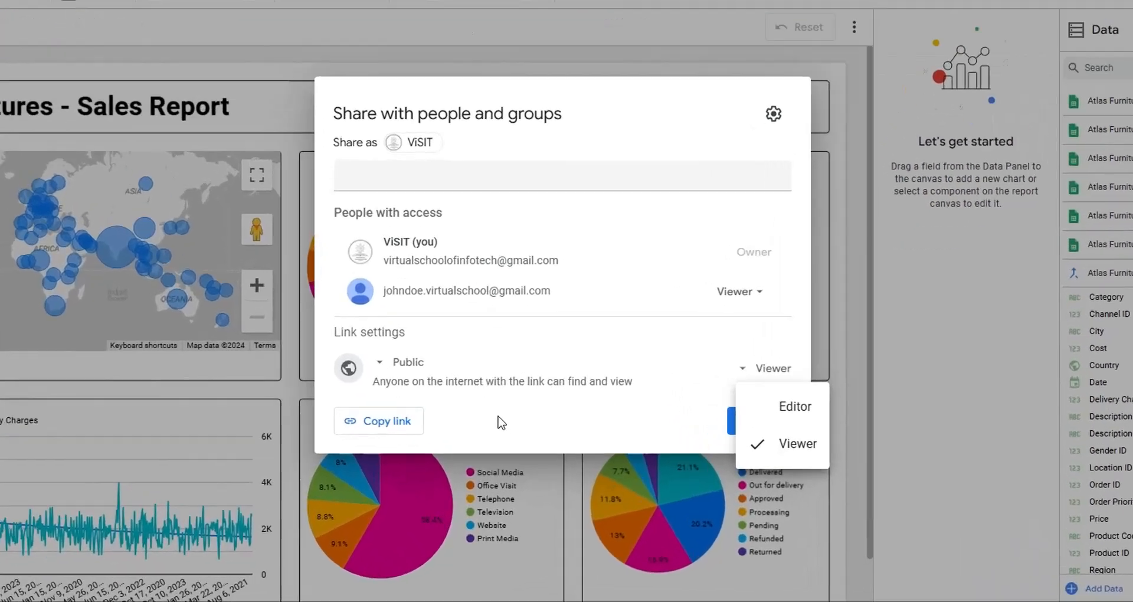
left_click(418, 467)
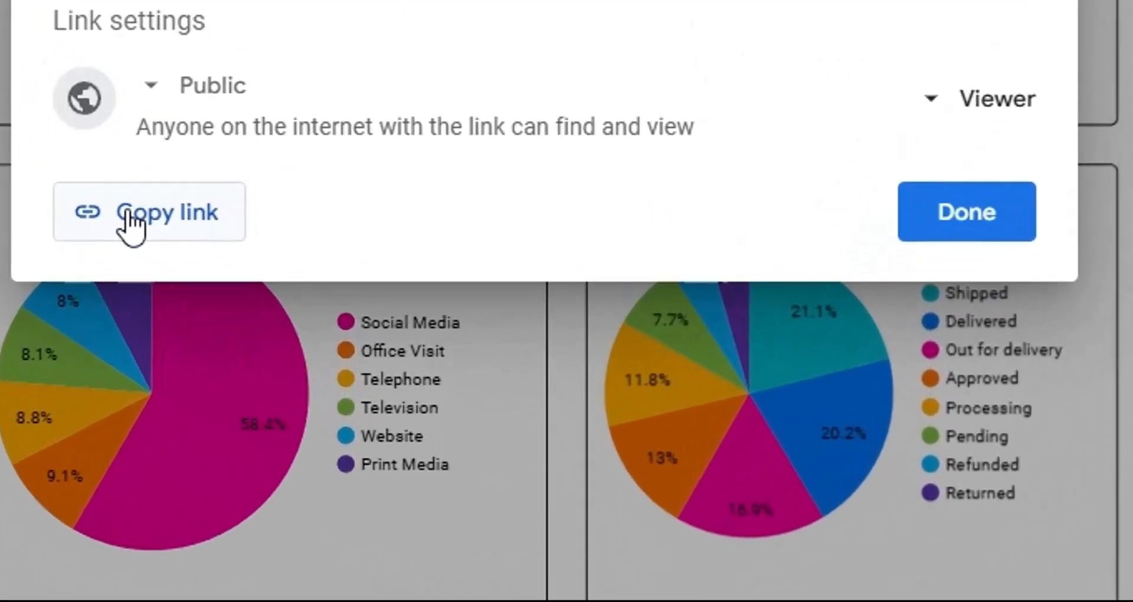
left_click(418, 466)
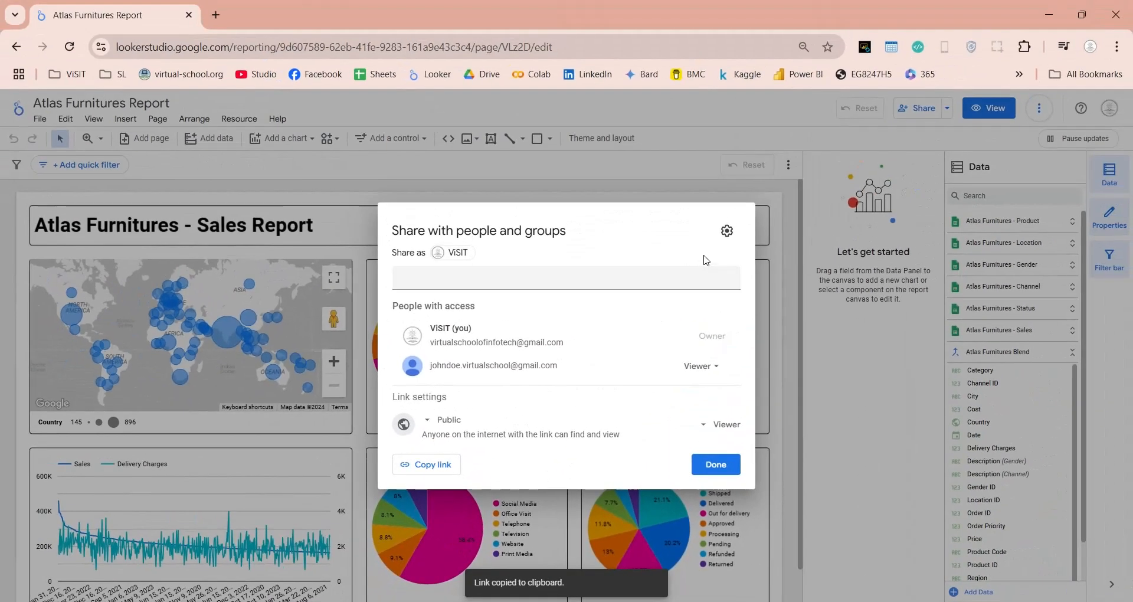
left_click(716, 464)
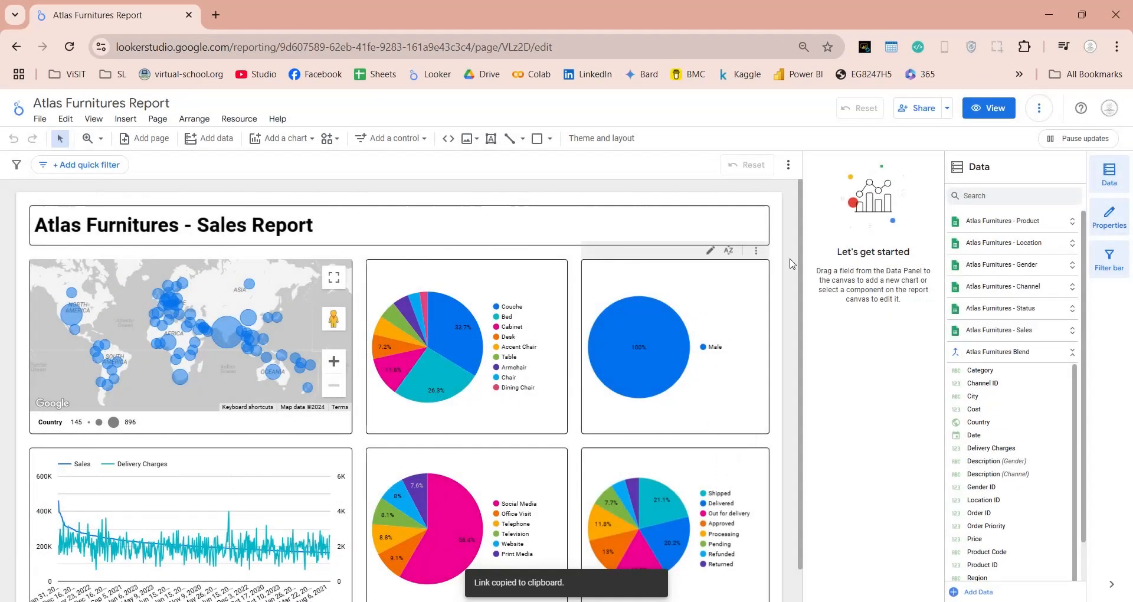
Step: Reopen the people and link sharing settings from the Share menu to confirm them
left_click(948, 108)
left_click(882, 139)
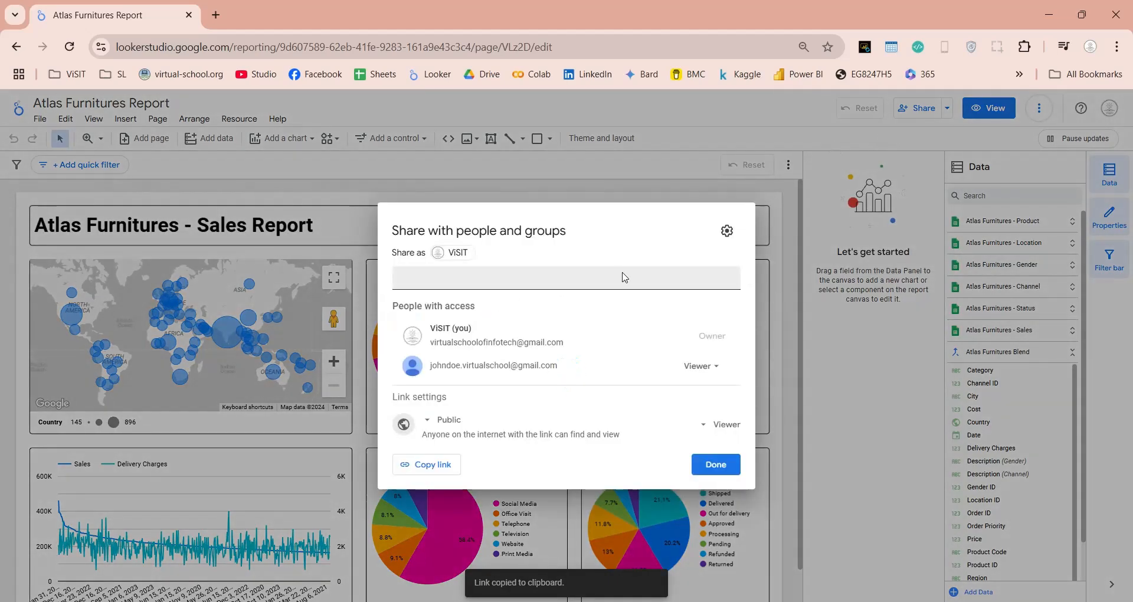
left_click(715, 464)
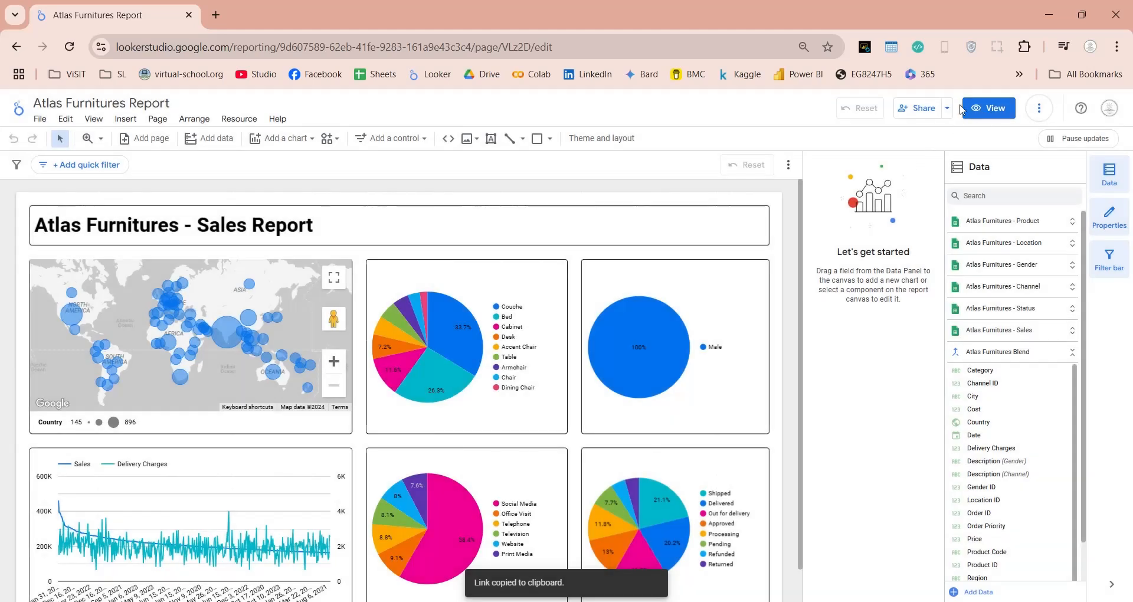
left_click(948, 108)
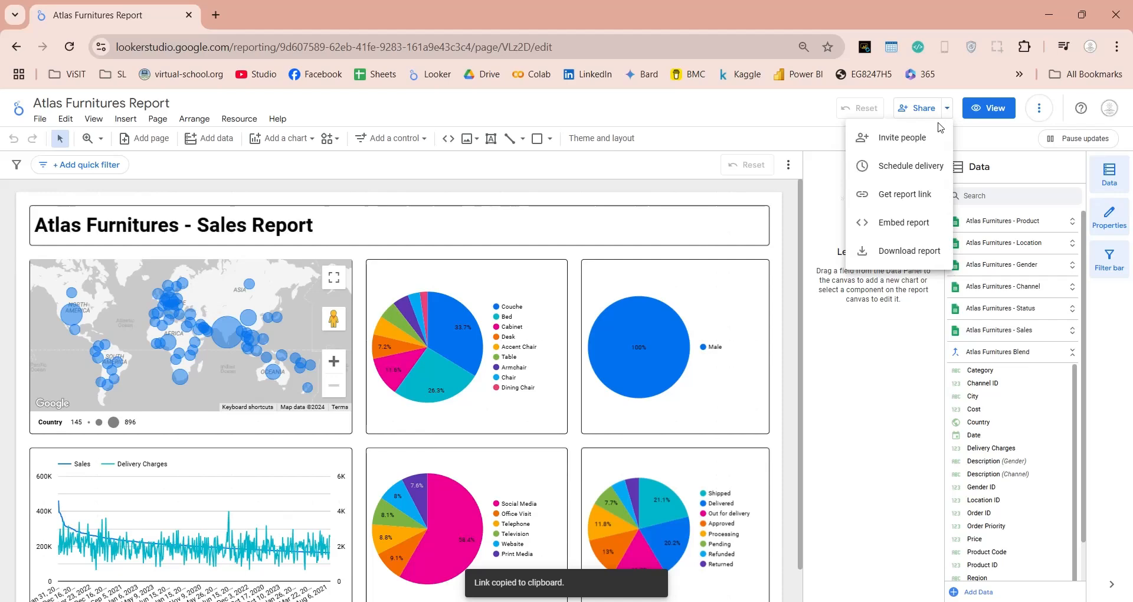
Step: Start a scheduled email delivery and add the colleague's e-mail address as a recipient
left_click(908, 167)
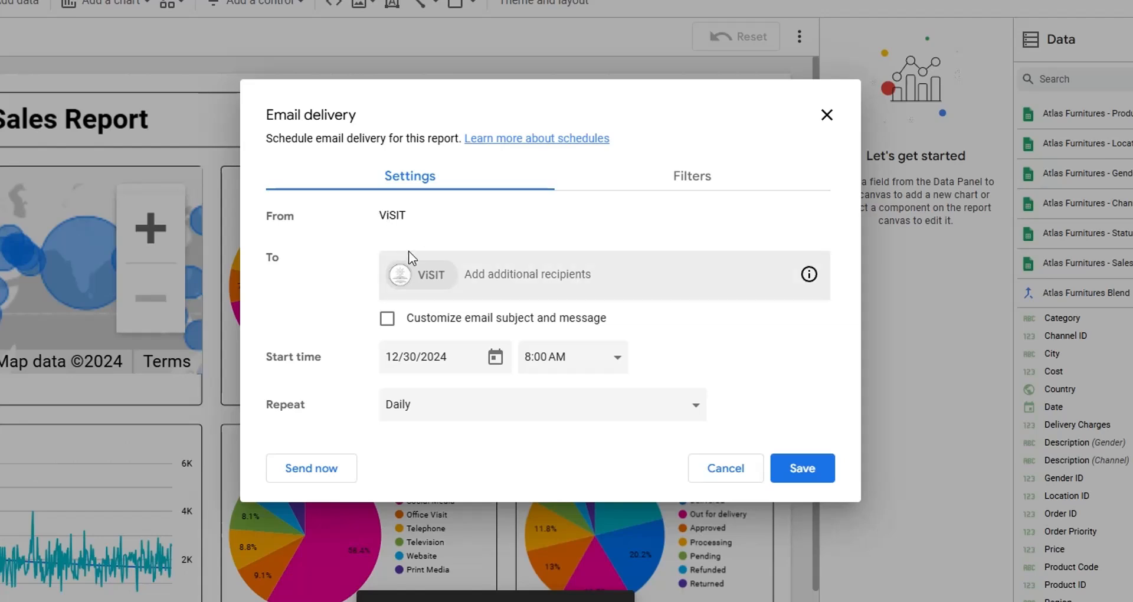
left_click(524, 281)
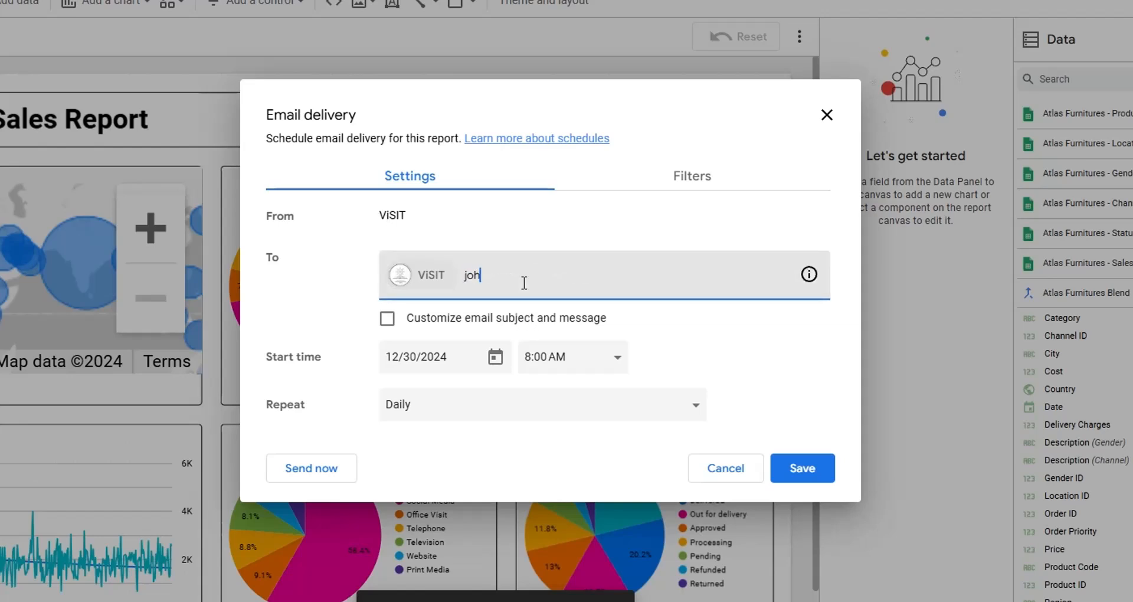
key("Return")
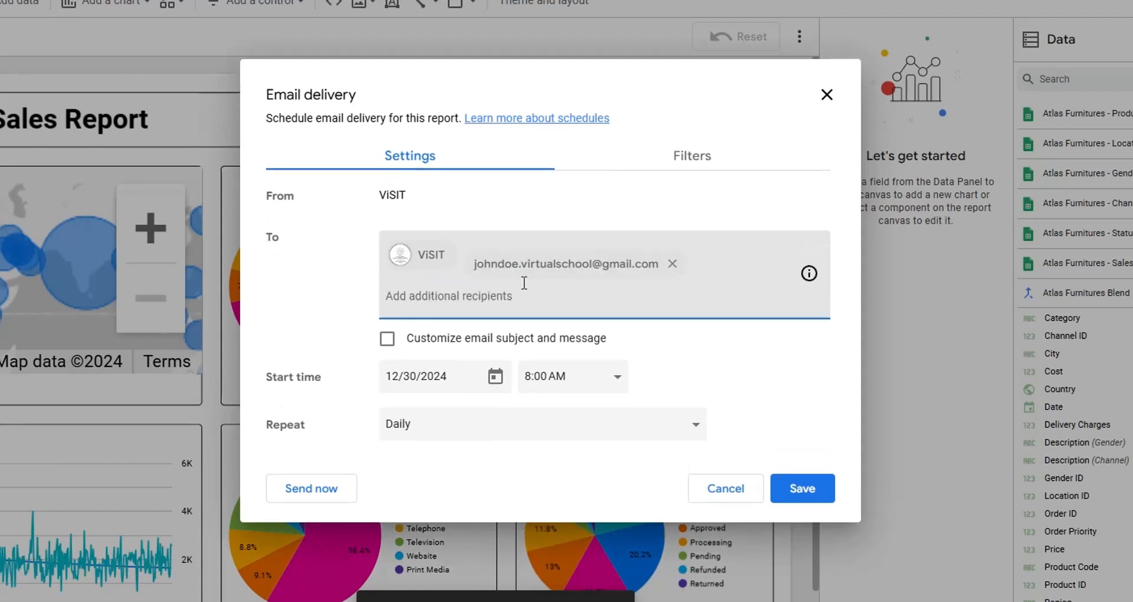
Step: Turn on a custom email subject and message, subject 'Atlas Furnitures Report', and check the start date
left_click(457, 337)
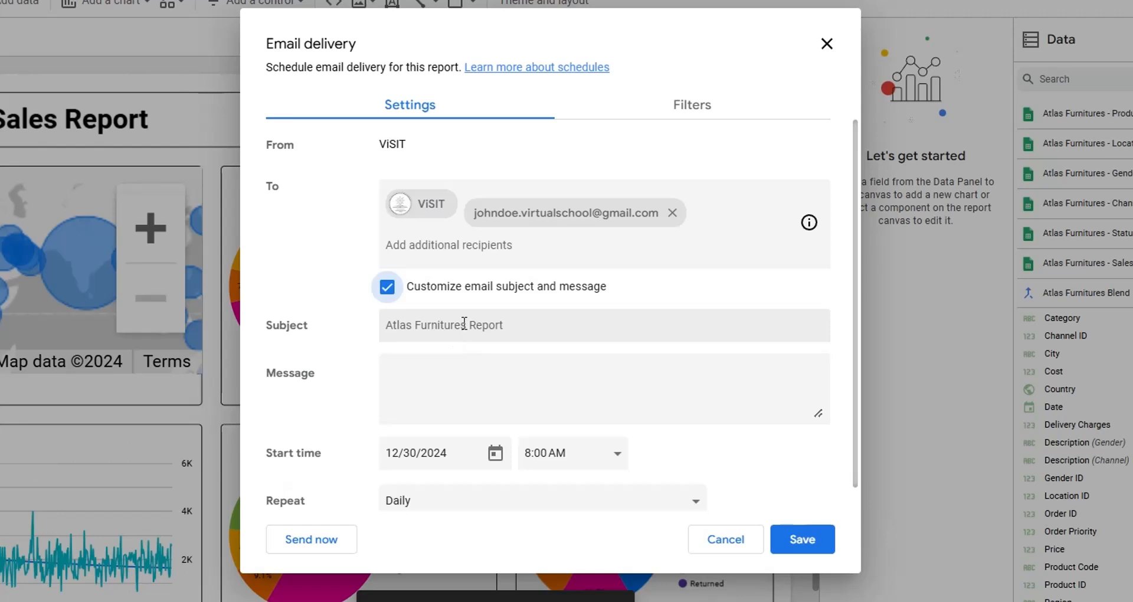
left_click(460, 324)
left_click(423, 378)
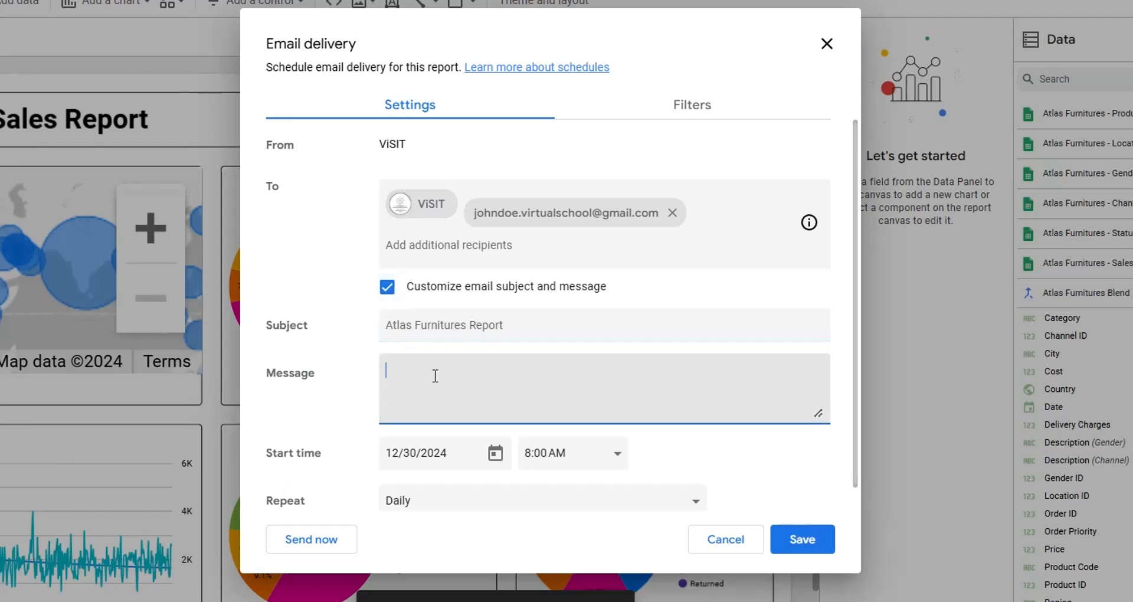
scroll(444, 375, "down", 1)
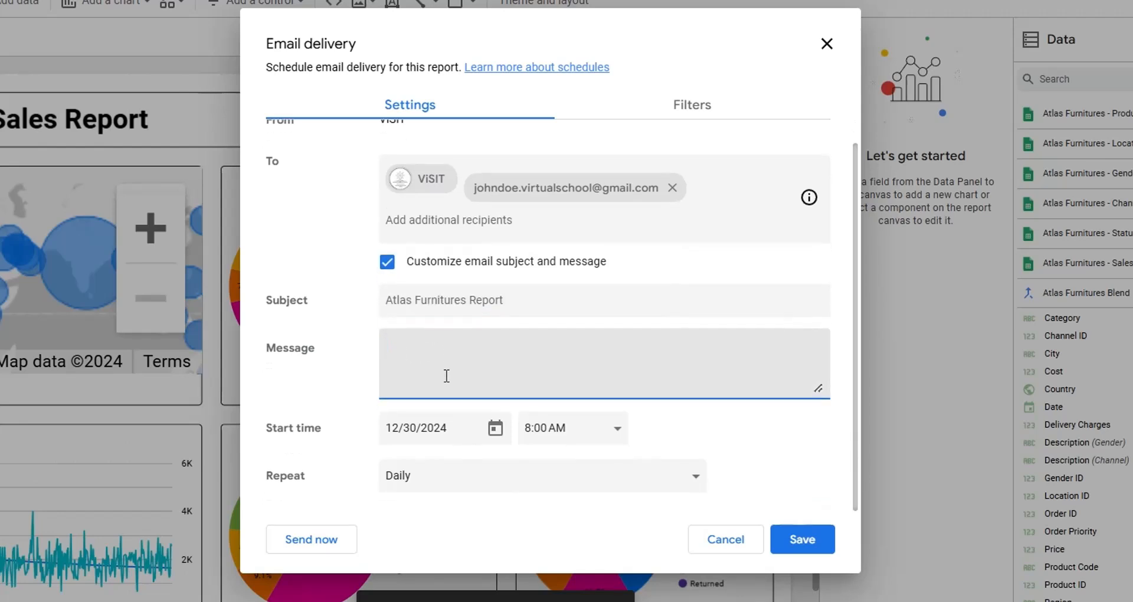
left_click(450, 417)
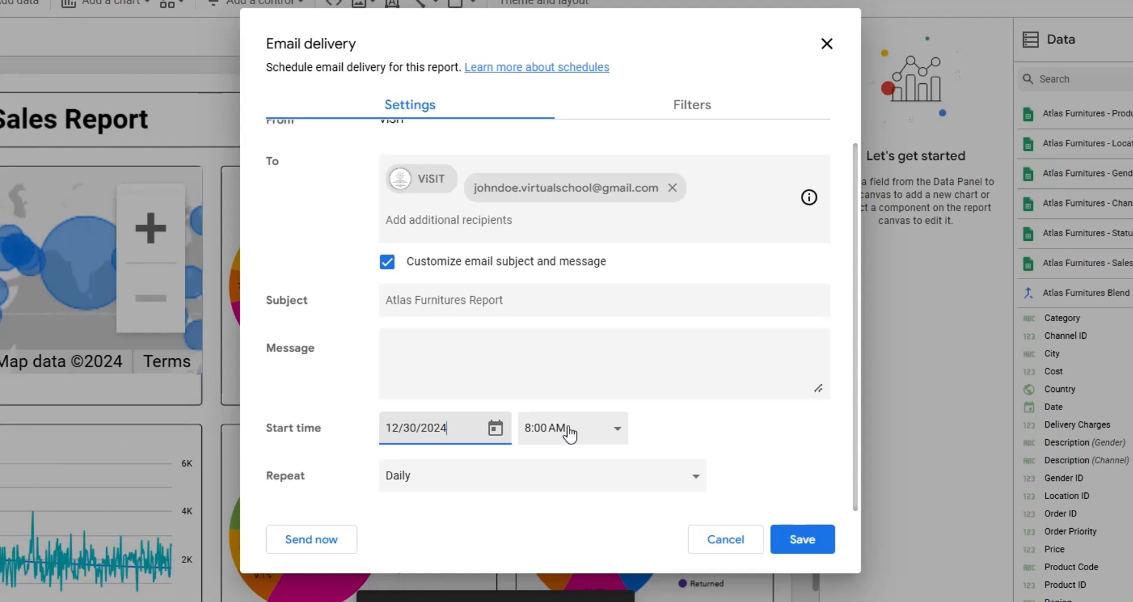
Step: Set the delivery to repeat Custom, every 2 days, save it, then check the Filters tab
left_click(543, 485)
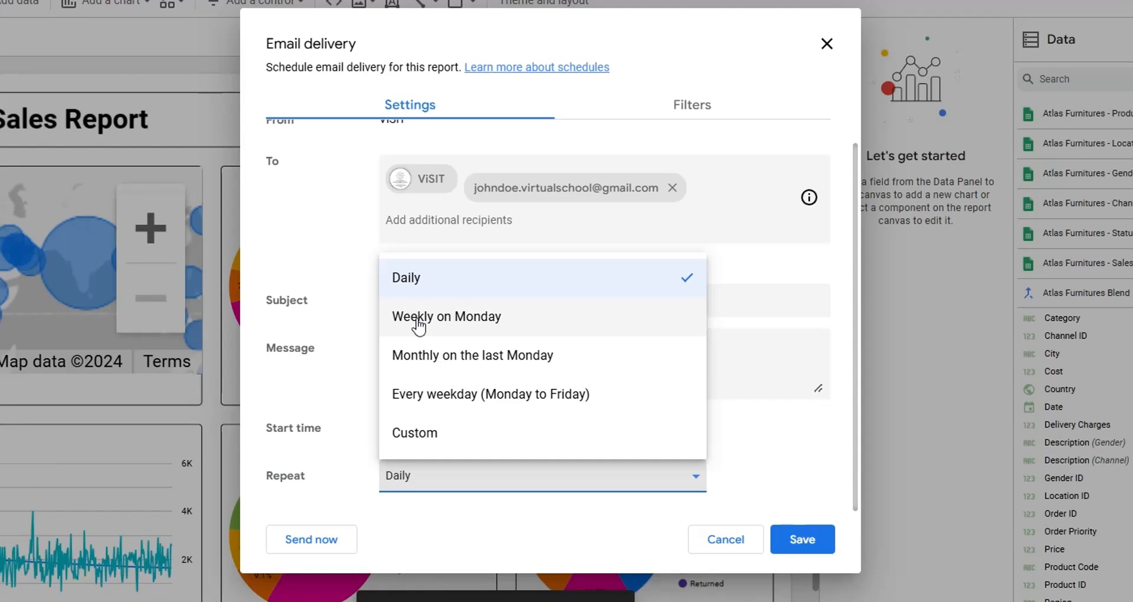
left_click(424, 434)
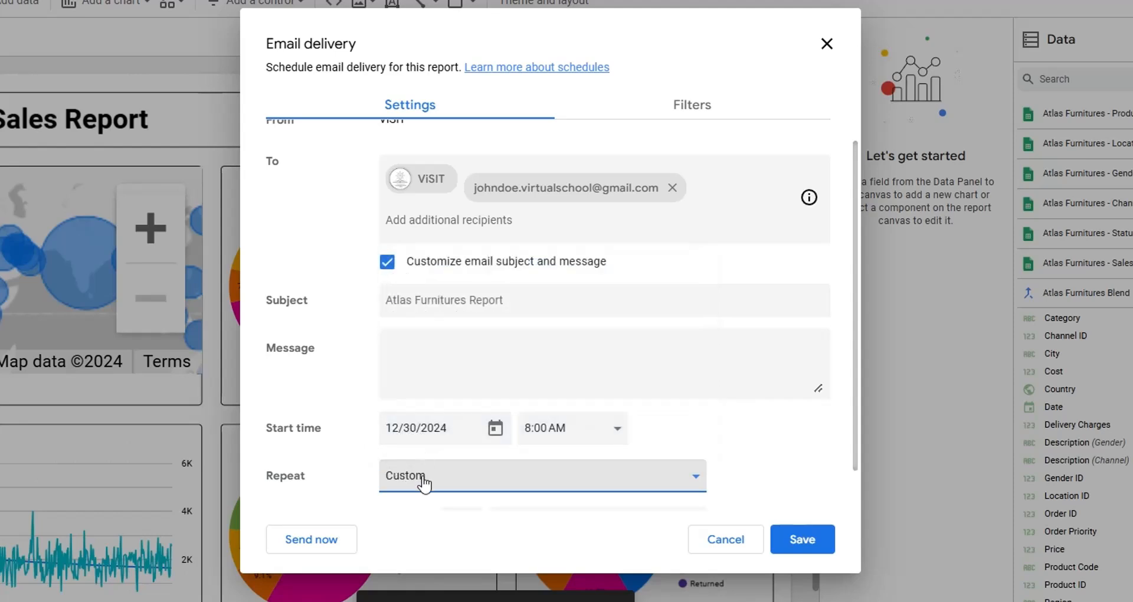
scroll(506, 431, "down", 1)
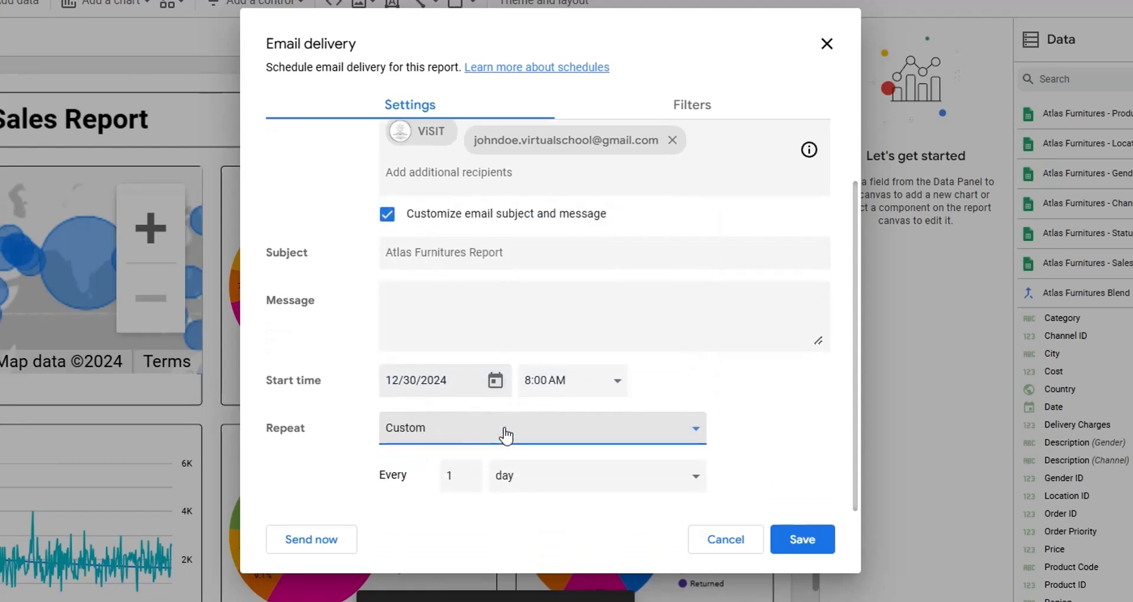
left_click(469, 484)
left_click(471, 469)
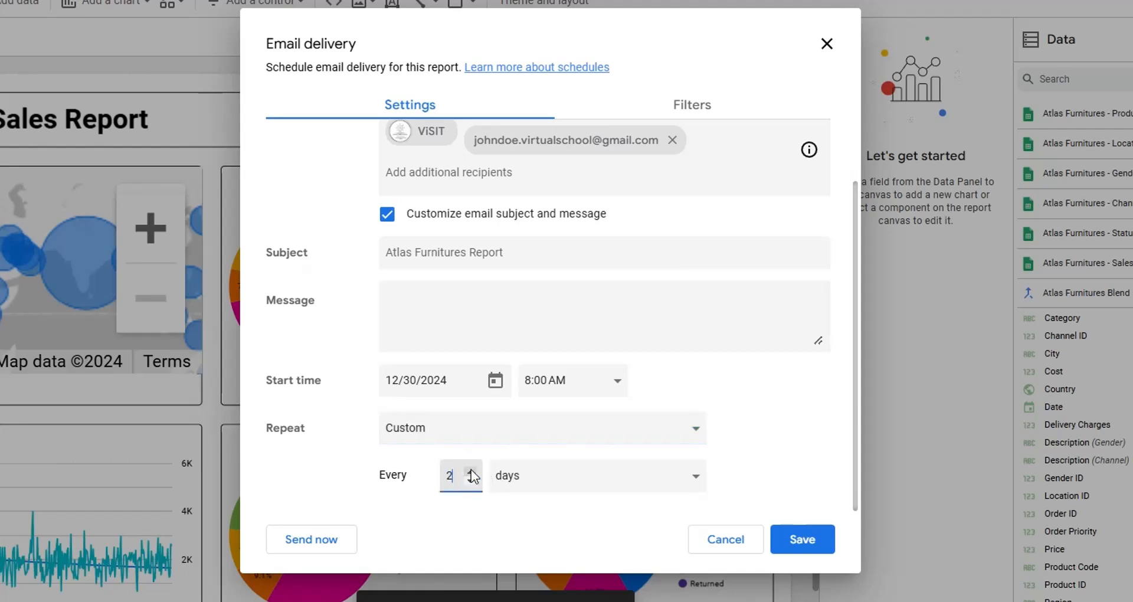
left_click(620, 478)
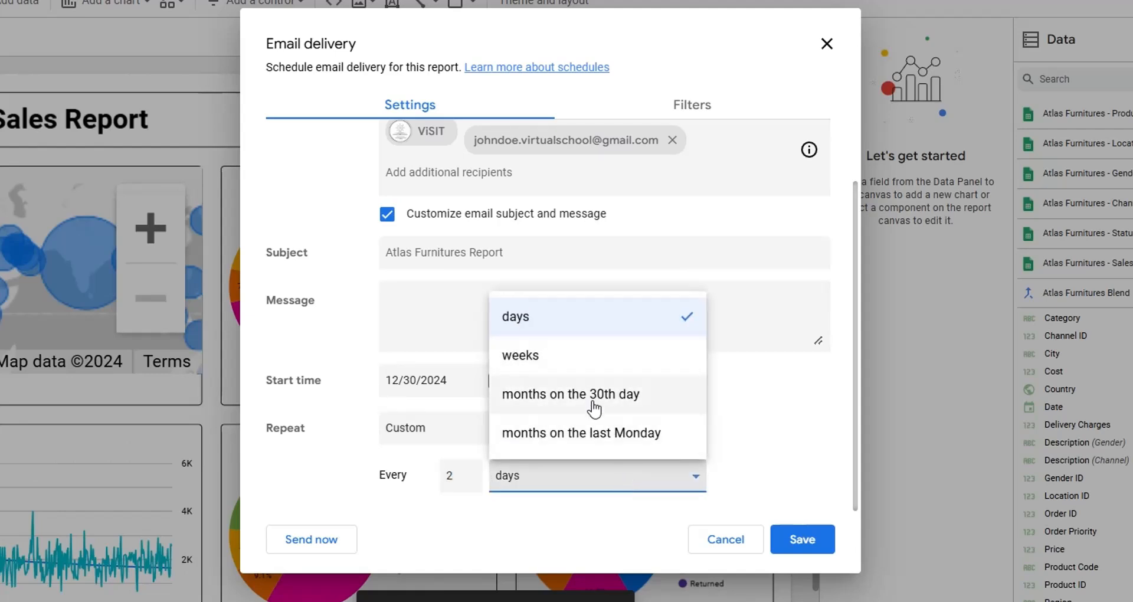
left_click(636, 477)
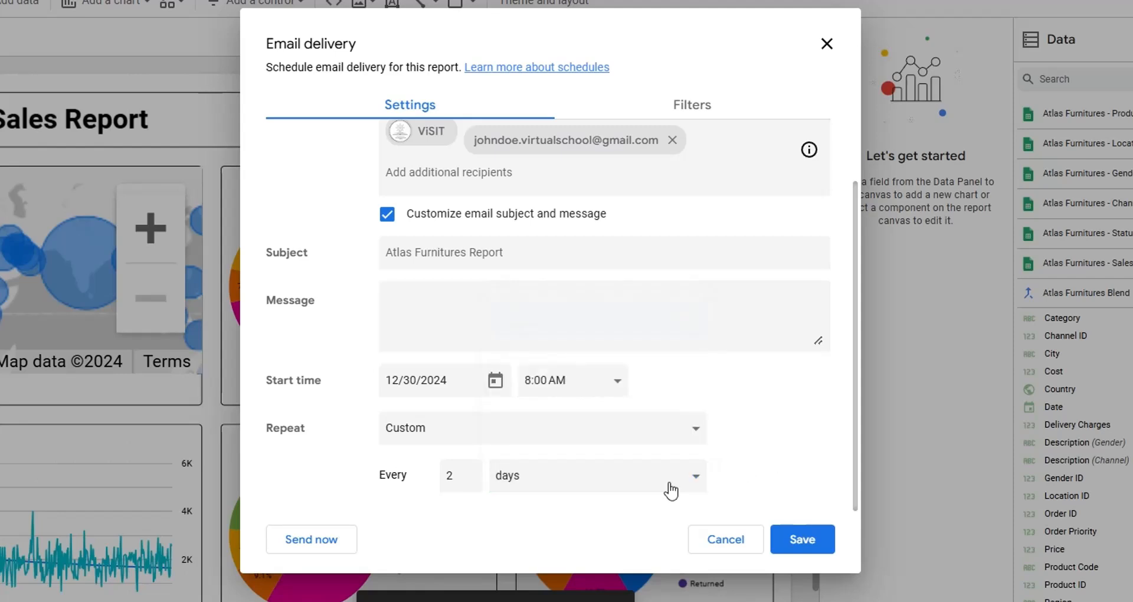
left_click(801, 547)
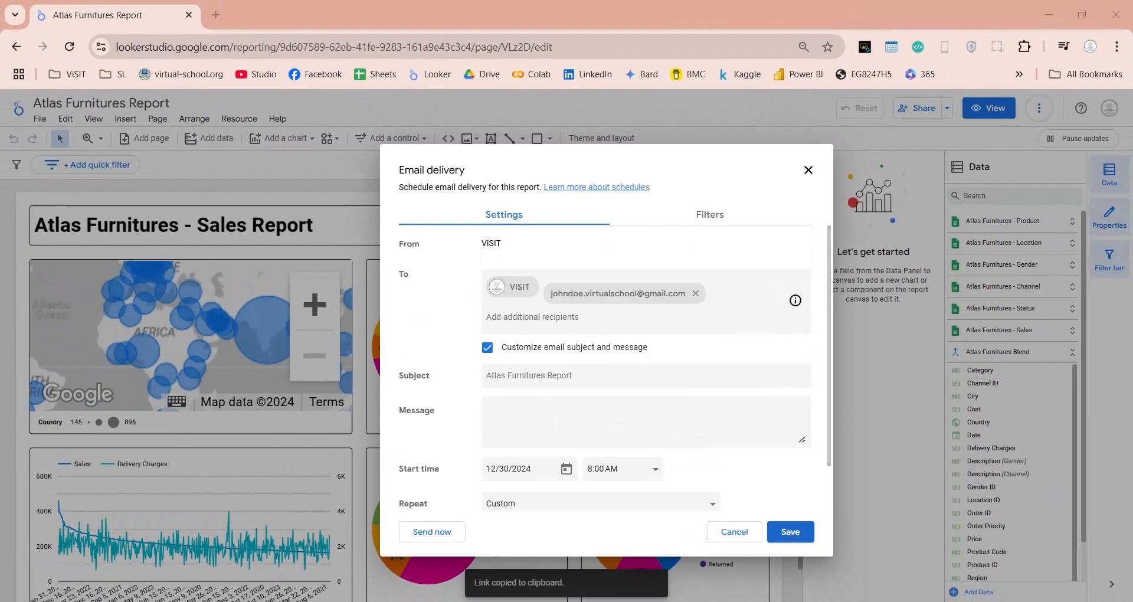
left_click(715, 222)
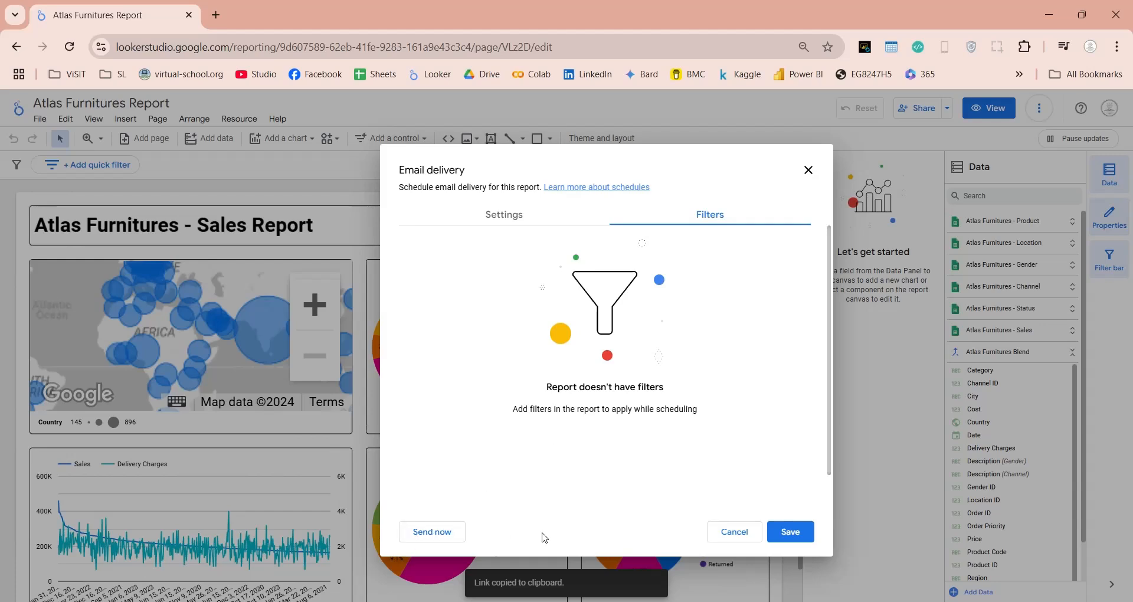
key("Escape")
Step: Generate the report link with Get report link and copy it
left_click(947, 108)
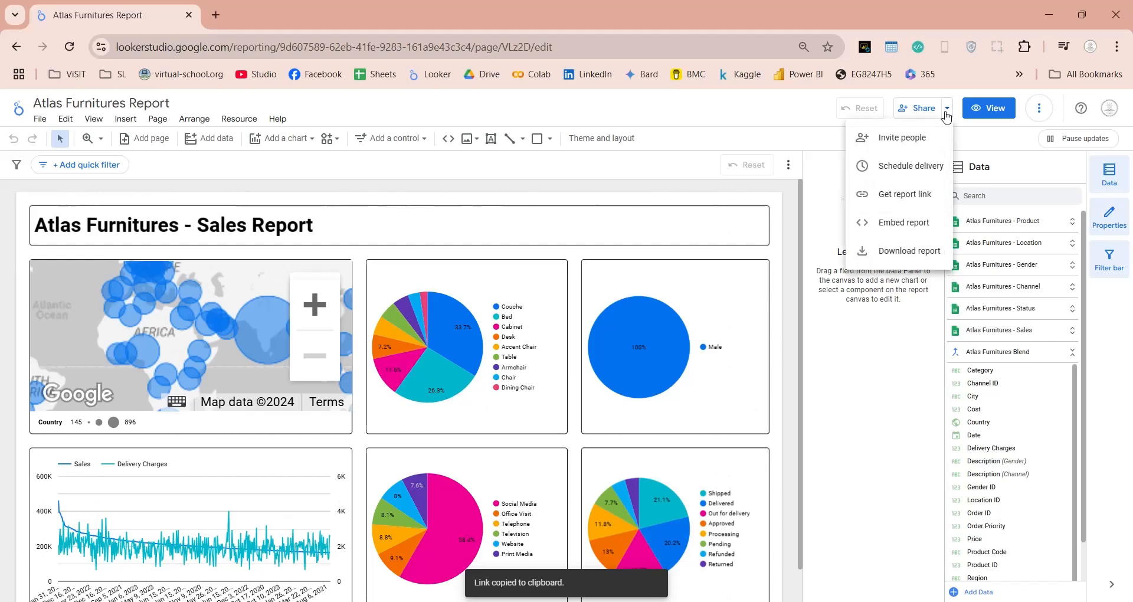
left_click(887, 196)
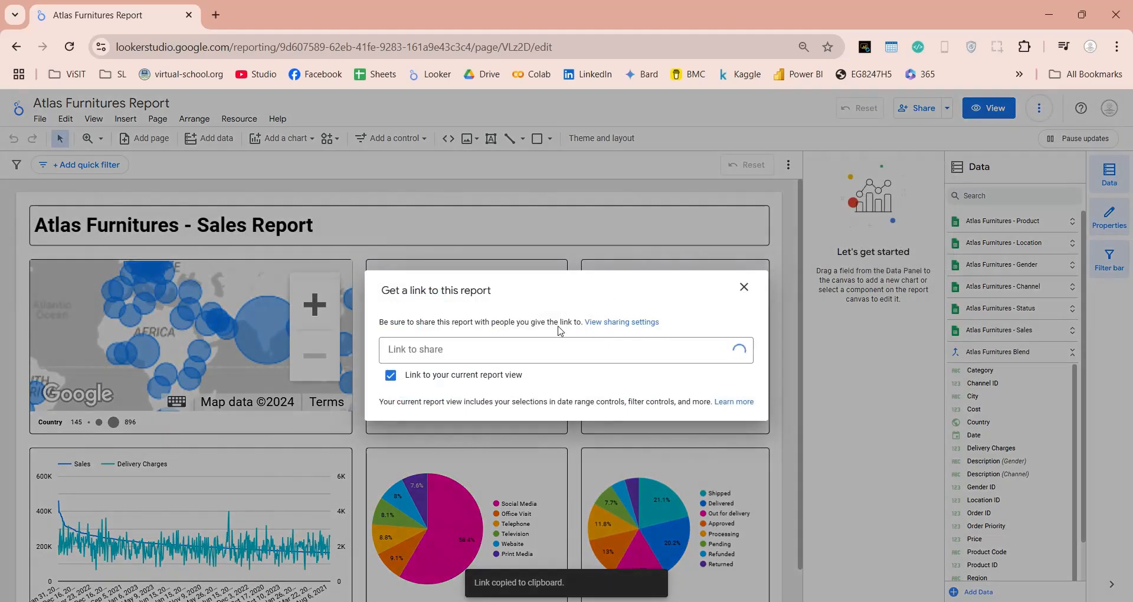
left_click(445, 345)
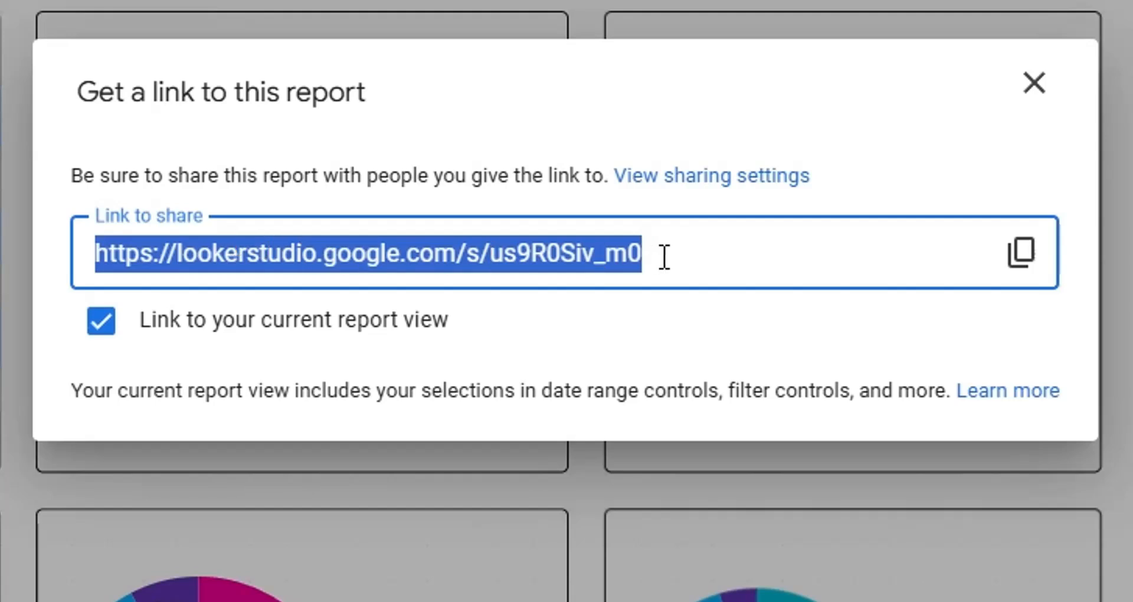
left_click(1018, 268)
Step: Review the sharing settings, then bring up the 600×450 iframe code with Embed report
left_click(713, 180)
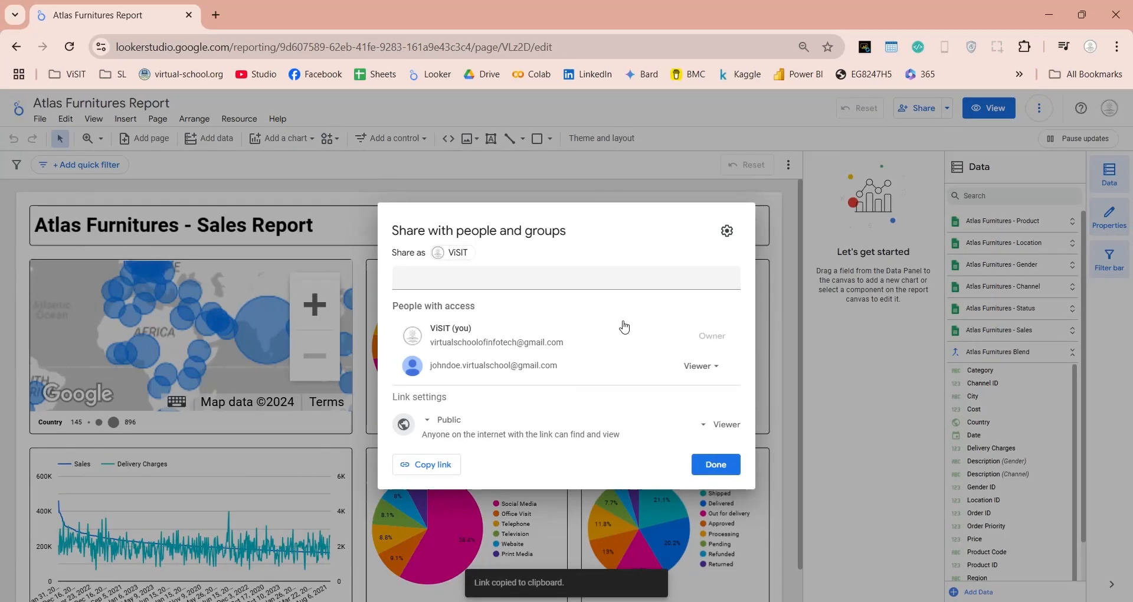
key("Escape")
left_click(948, 108)
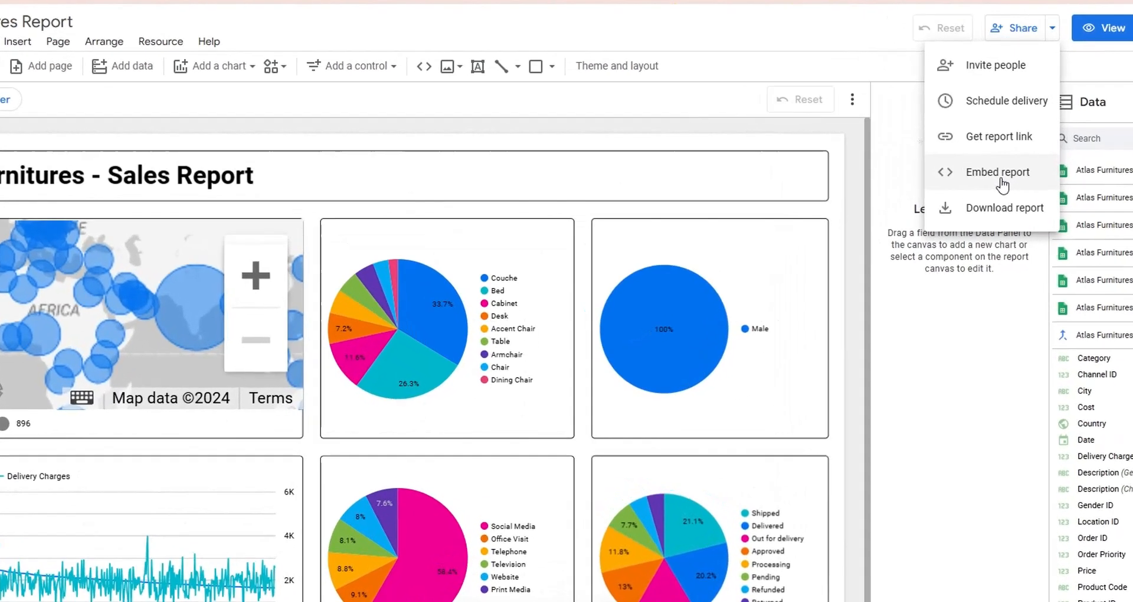
left_click(908, 232)
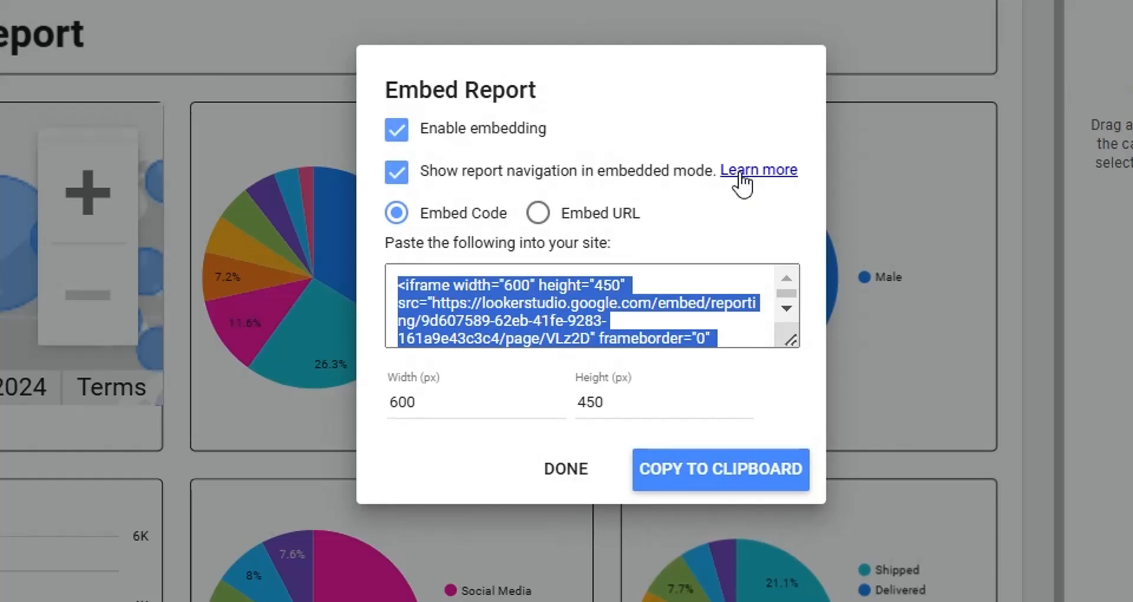